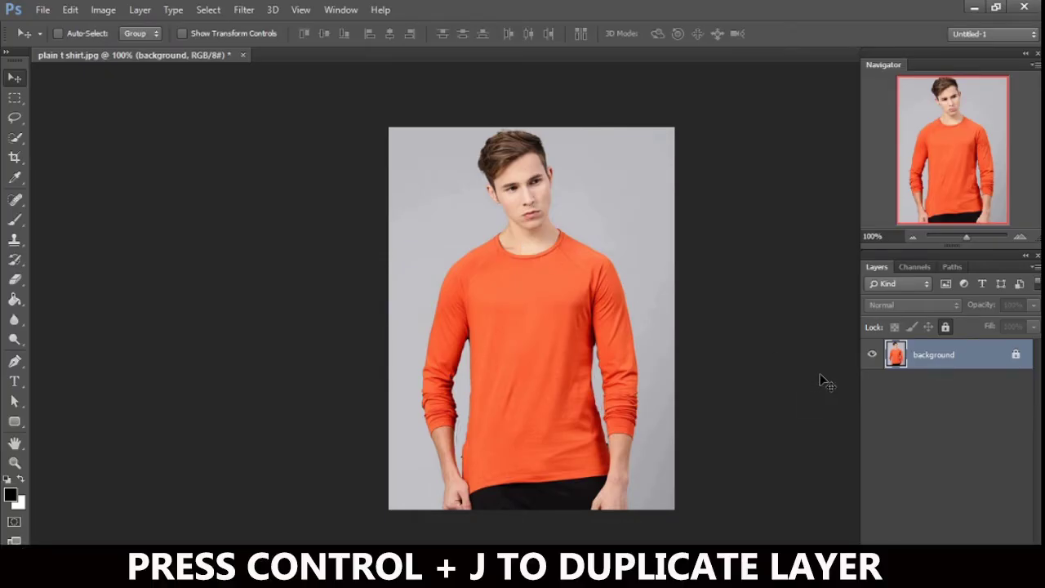
Duplicate the Background layer of plain t shirt.jpg into a background copy layer
key("ctrl+j")
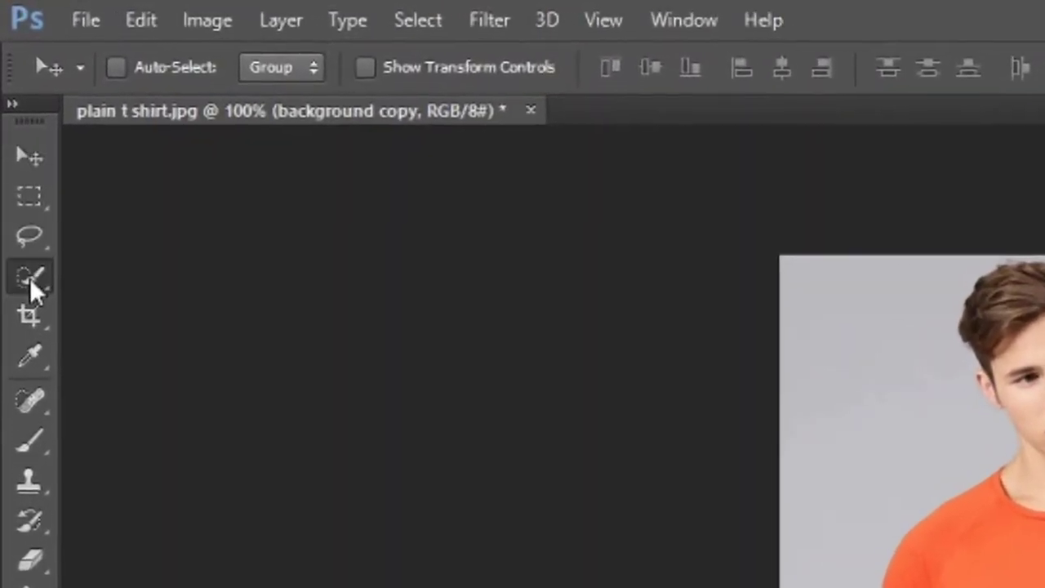
Quick-select the orange shirt's shoulders, neckline, body and both sleeves down to the cuffs
left_click(24, 204)
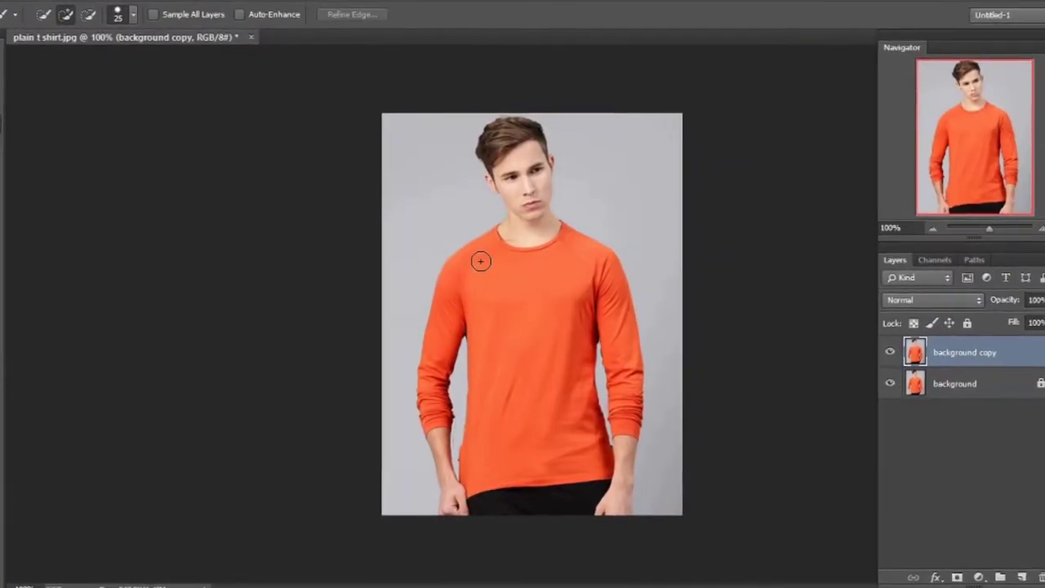
left_click(479, 258)
mouse_move(479, 258)
left_mouse_down()
mouse_move(549, 258)
mouse_move(585, 228)
left_mouse_up()
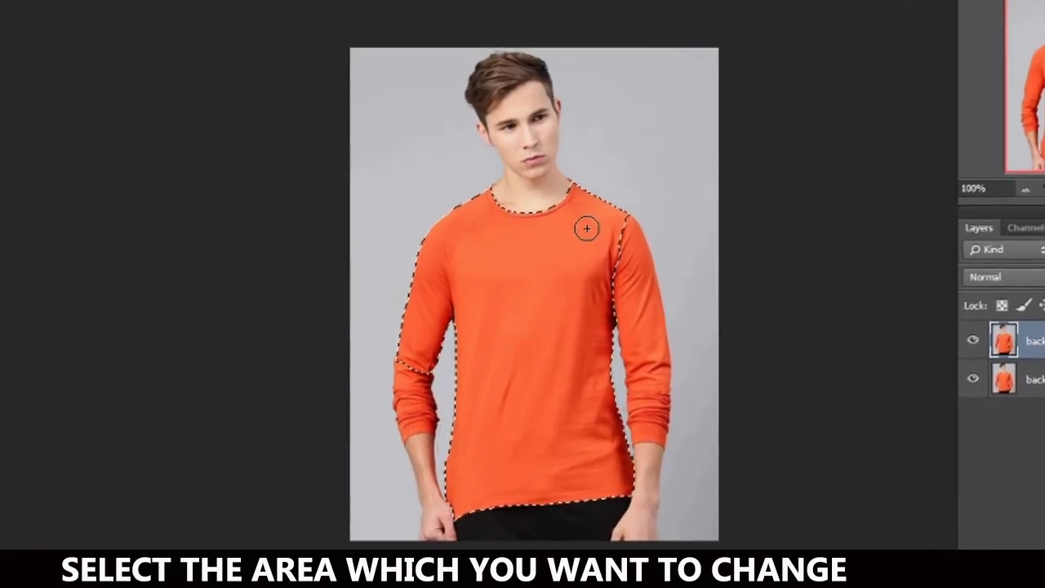
left_click_drag(551, 276, 401, 408)
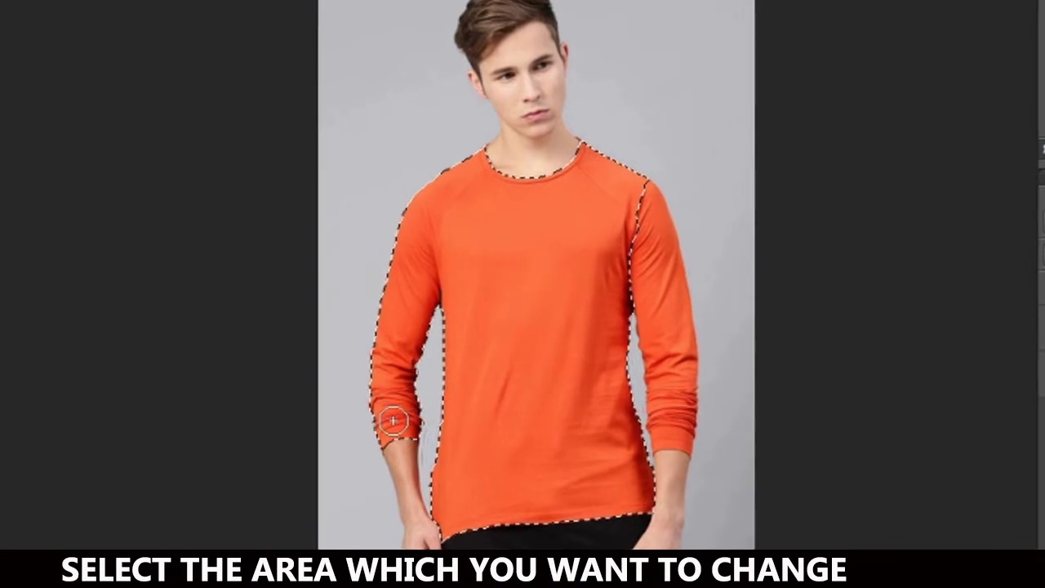
left_click_drag(693, 416, 690, 301)
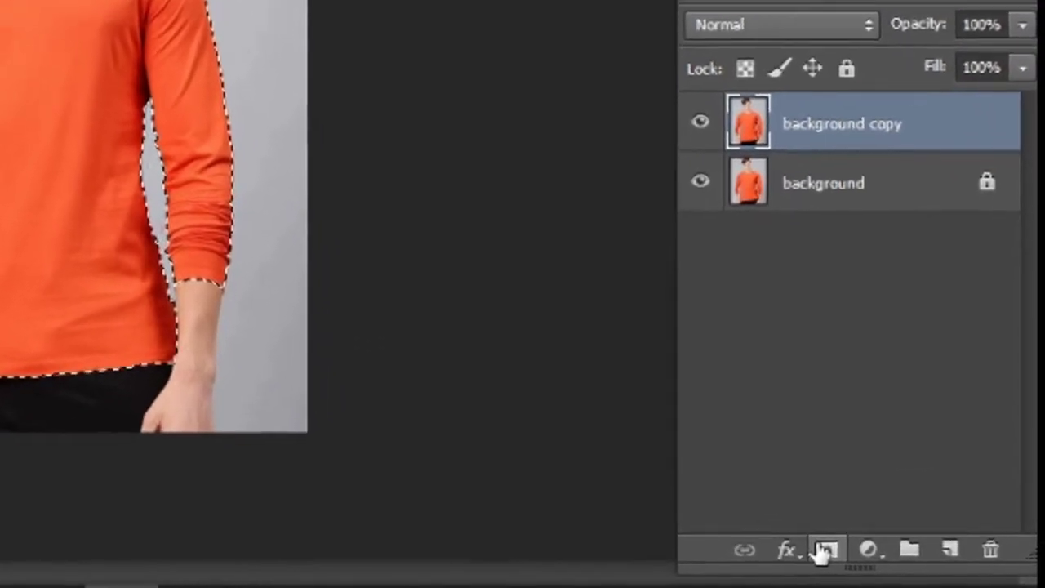
Turn the shirt selection into a layer mask on background copy and check the cutout by toggling the background
left_click(850, 556)
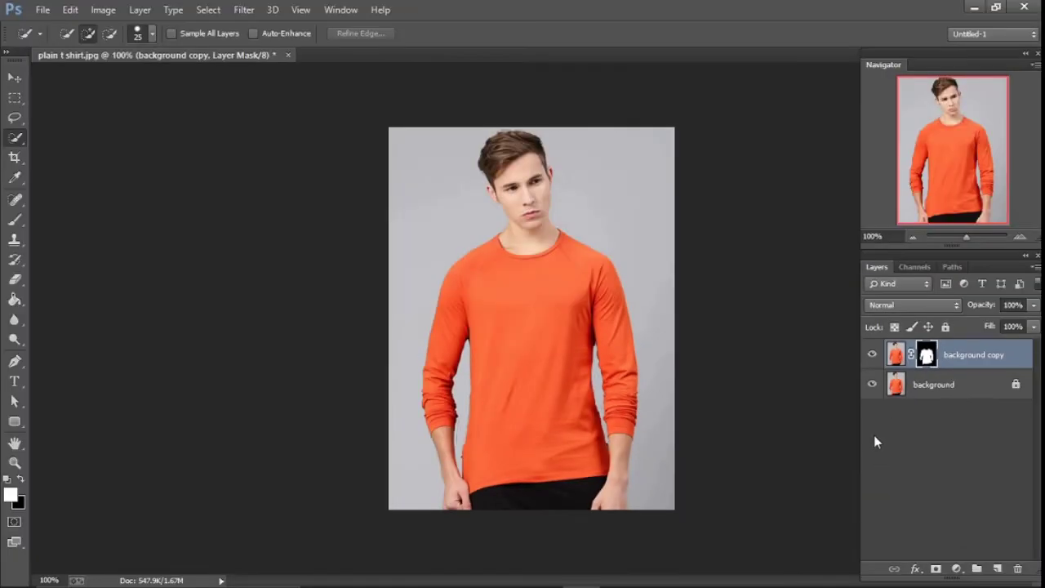
left_click(872, 386)
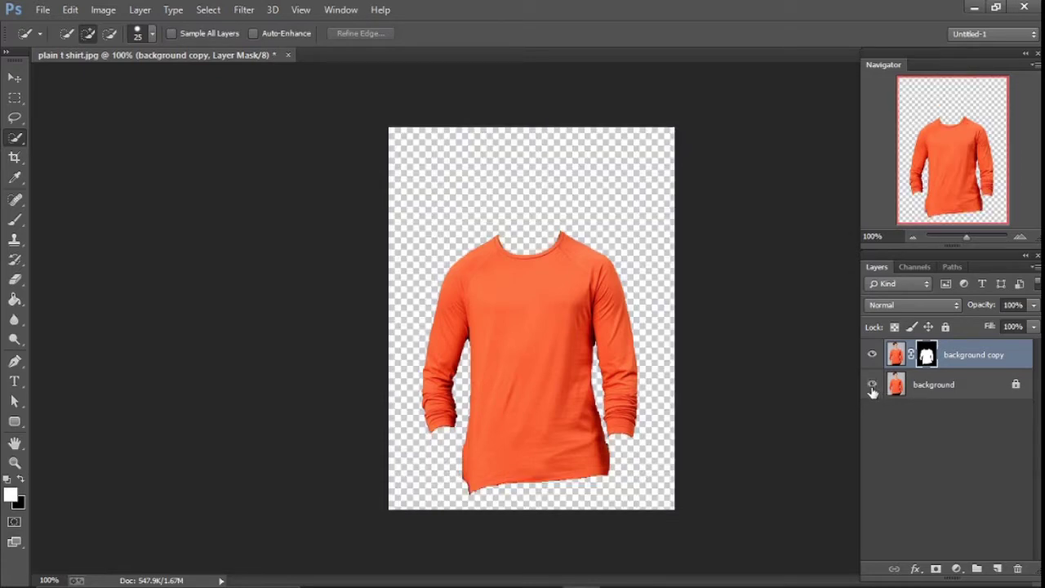
left_click(872, 388)
left_click(872, 391)
left_click(873, 388)
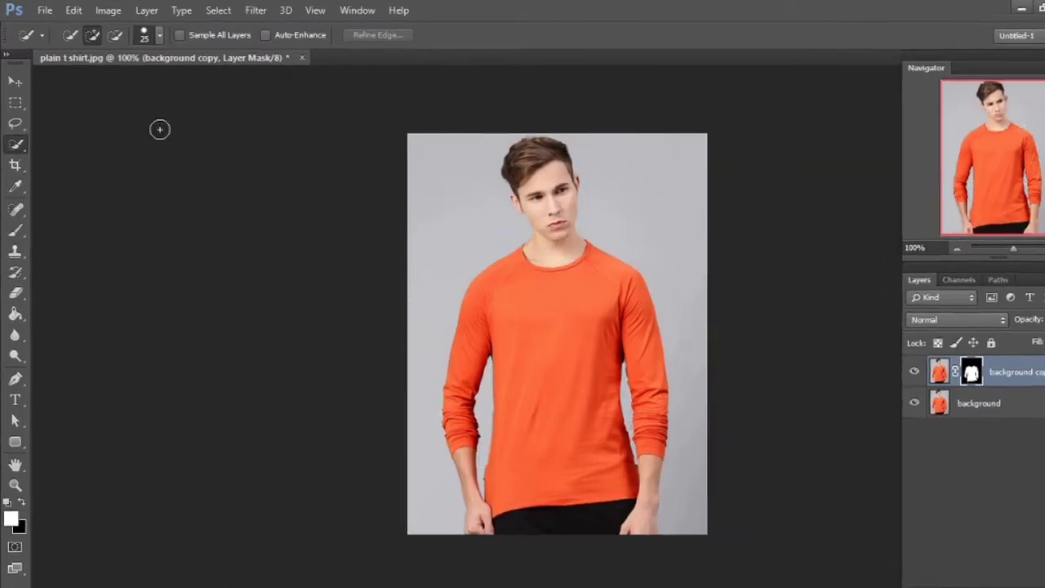
left_click(13, 77)
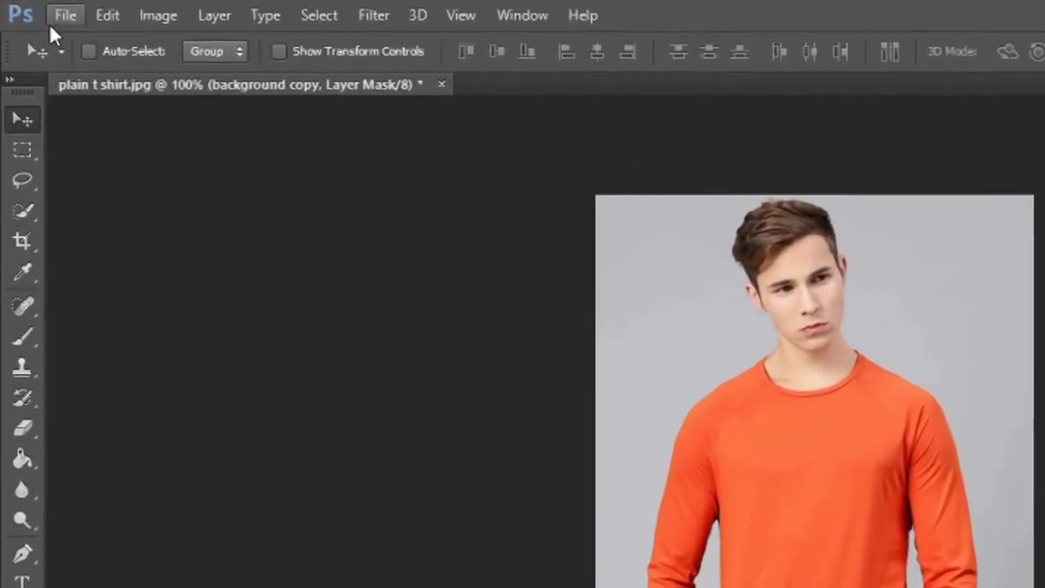
Open t shirt pattern 3.jpg from the Downloads folder
left_click(52, 13)
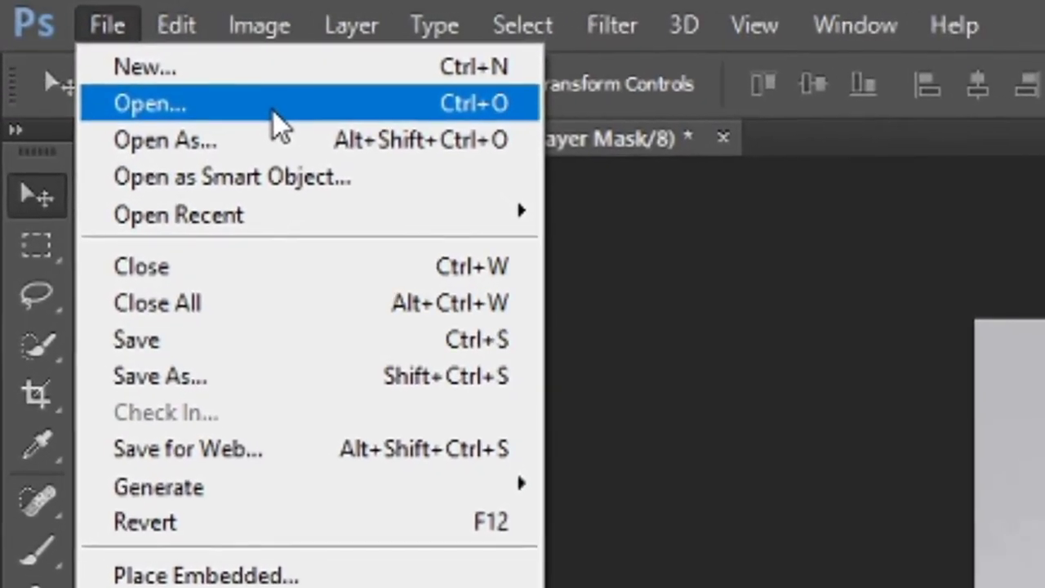
left_click(249, 111)
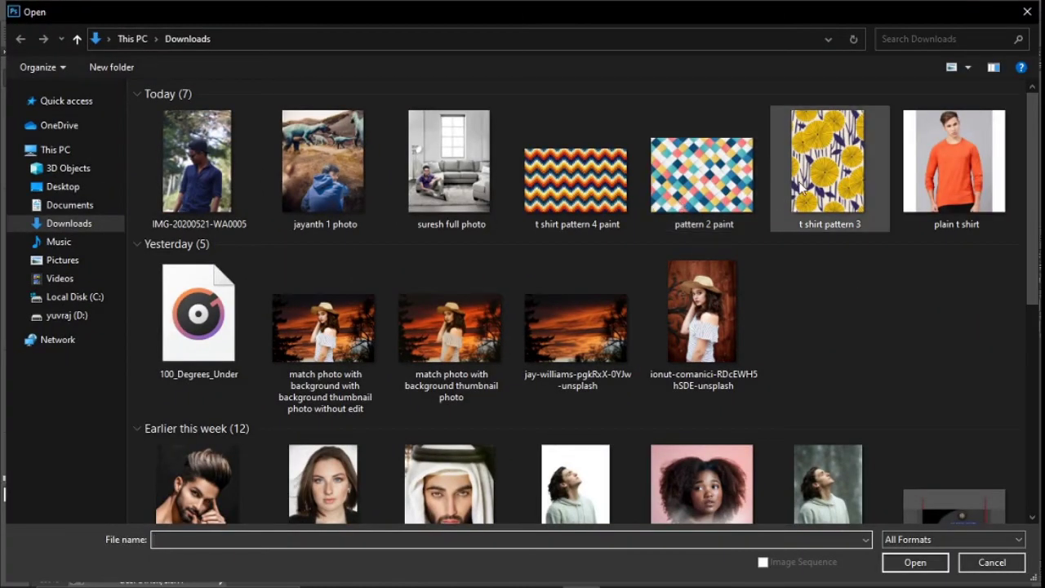
double_click(803, 188)
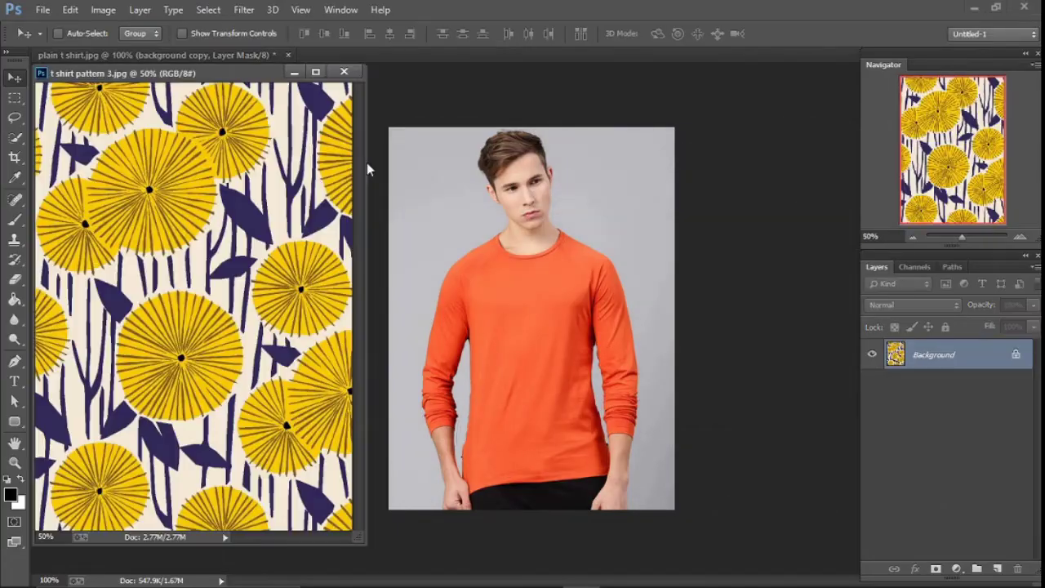
Drag the flower pattern onto the shirt photo as Layer 1 positioned over the canvas
left_click_drag(296, 190, 454, 211)
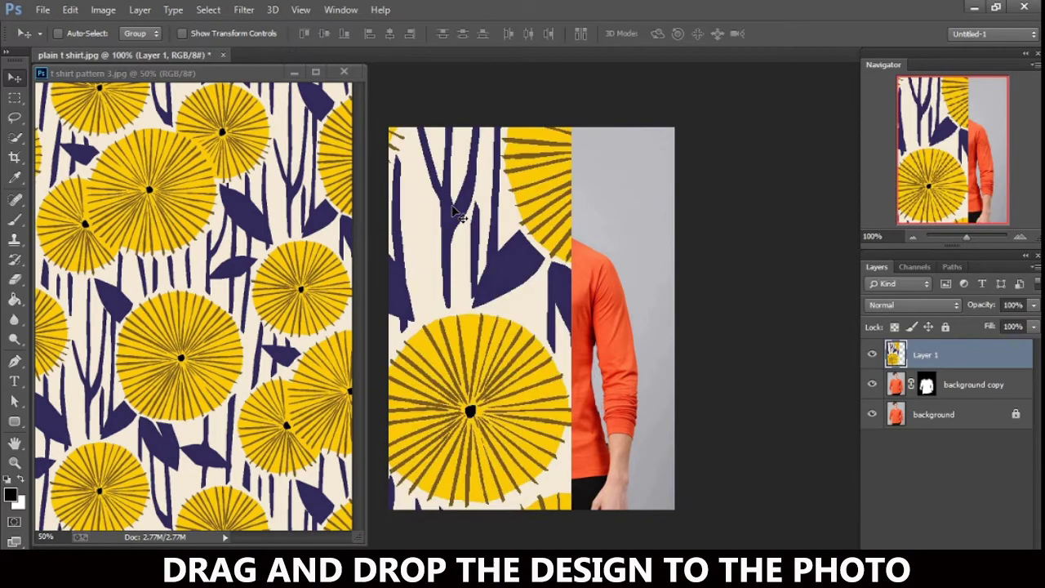
left_click(294, 73)
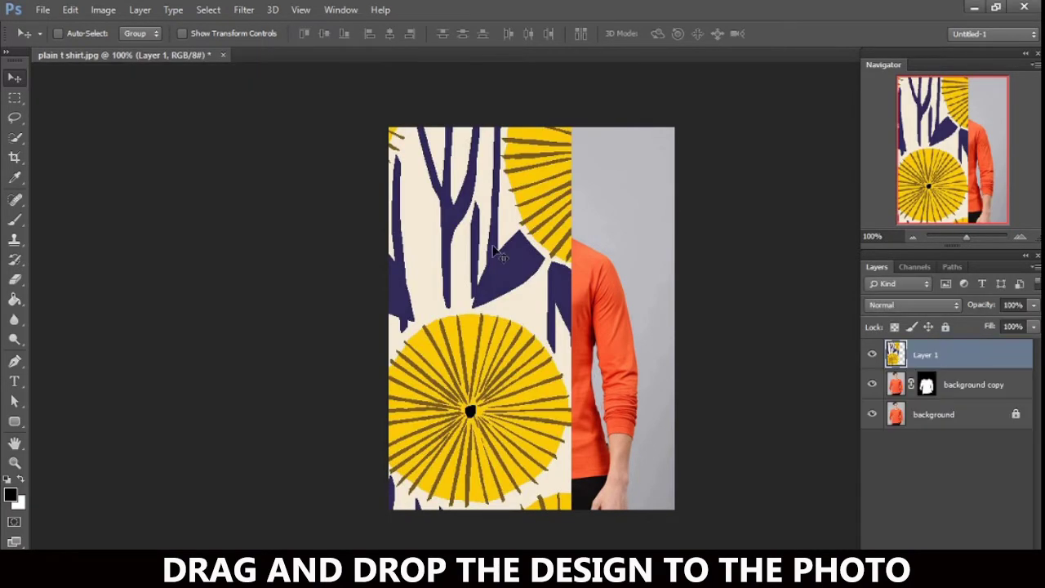
left_click_drag(494, 252, 592, 271)
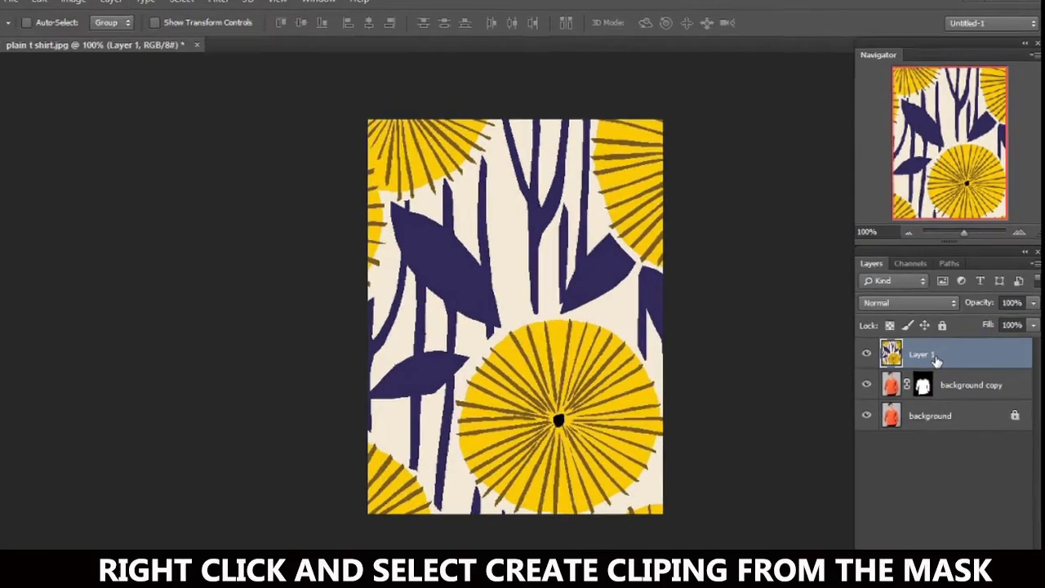
Clip Layer 1 to the masked background copy and reposition the flower design on the shirt
right_click(940, 357)
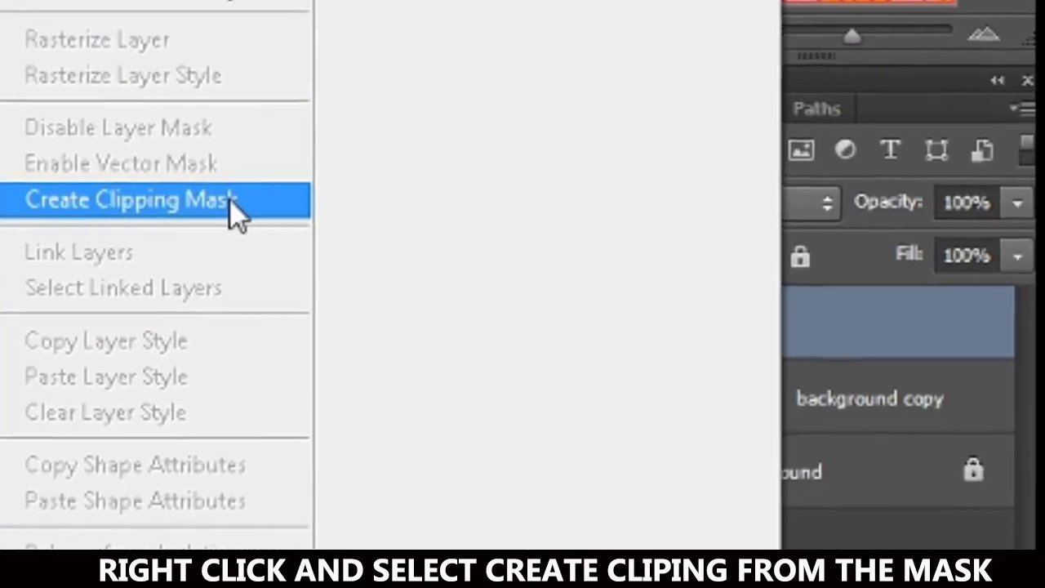
left_click(309, 218)
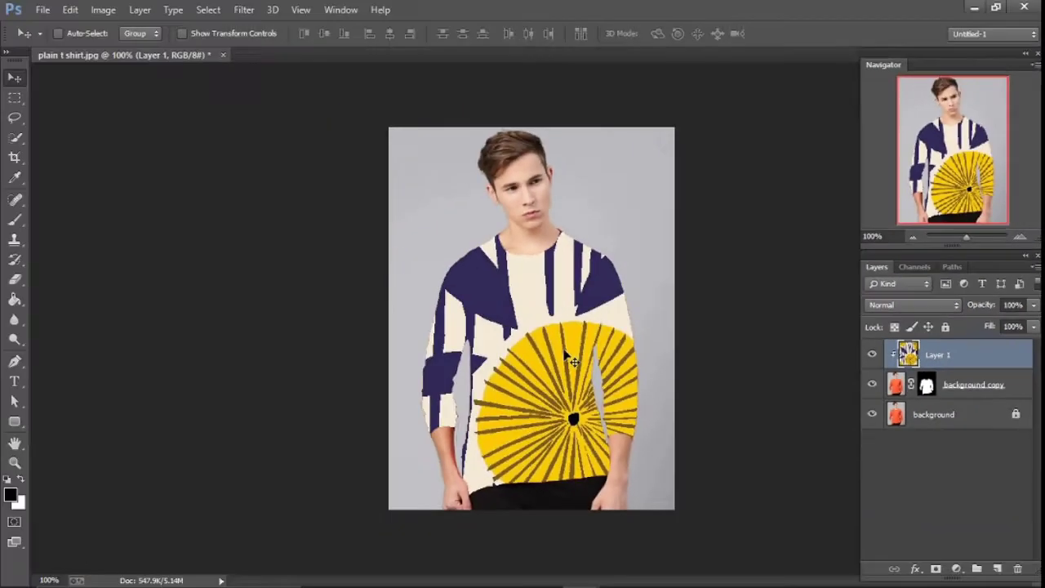
left_click_drag(546, 319, 529, 330)
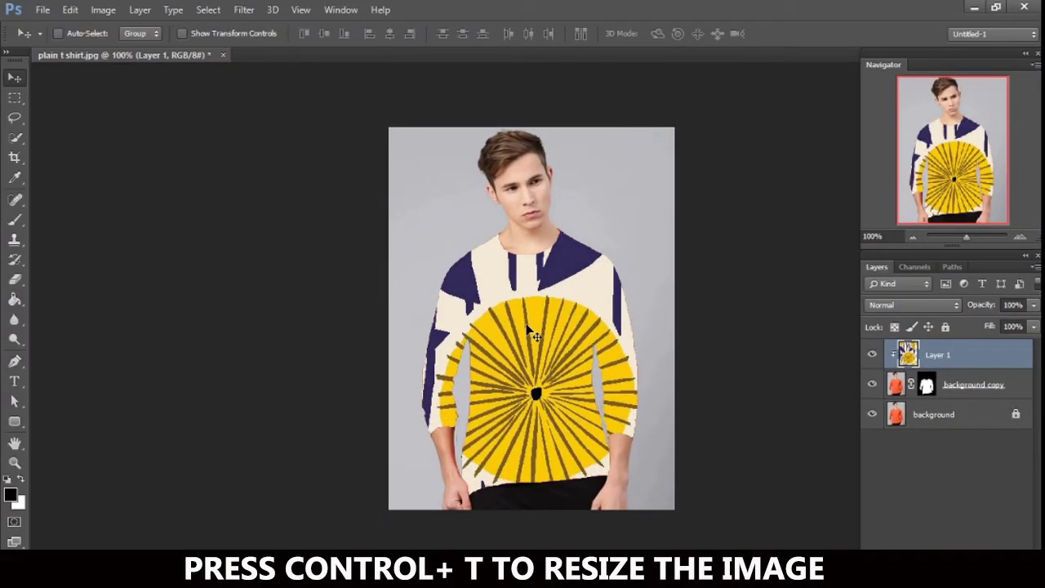
Scale the flower pattern proportionally down to 34% and position it across the shirt
key("ctrl+t")
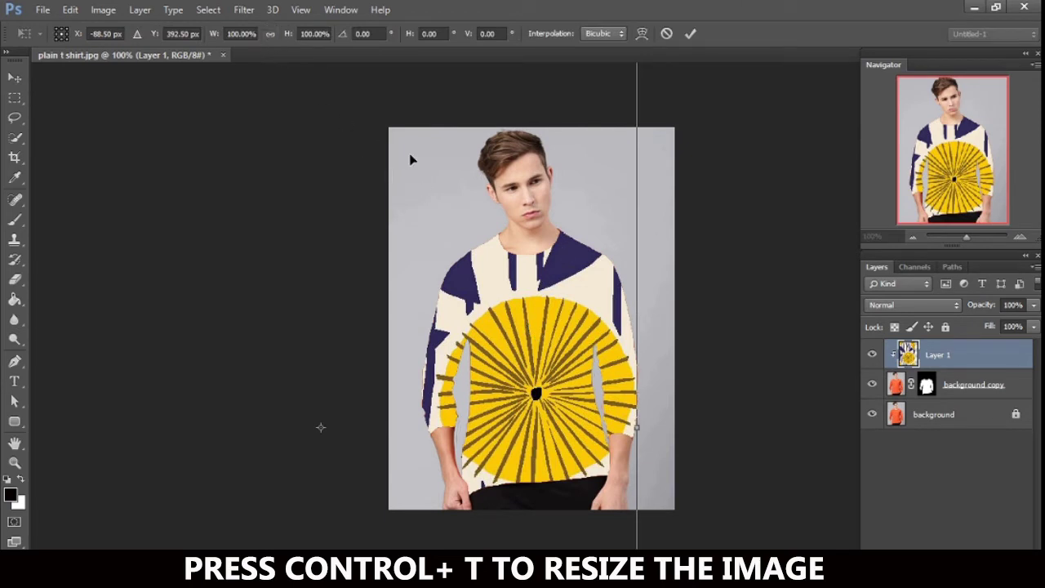
left_click(267, 36)
double_click(241, 33)
type("54")
key("Tab")
type("42")
key("Tab")
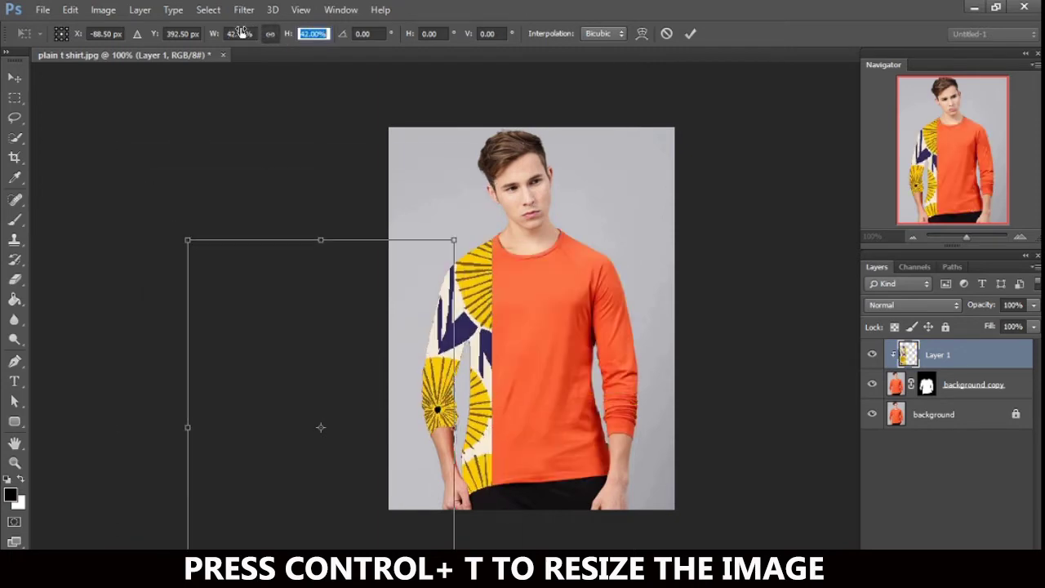
mouse_move(349, 344)
left_mouse_down()
mouse_move(549, 290)
mouse_move(541, 297)
left_mouse_up()
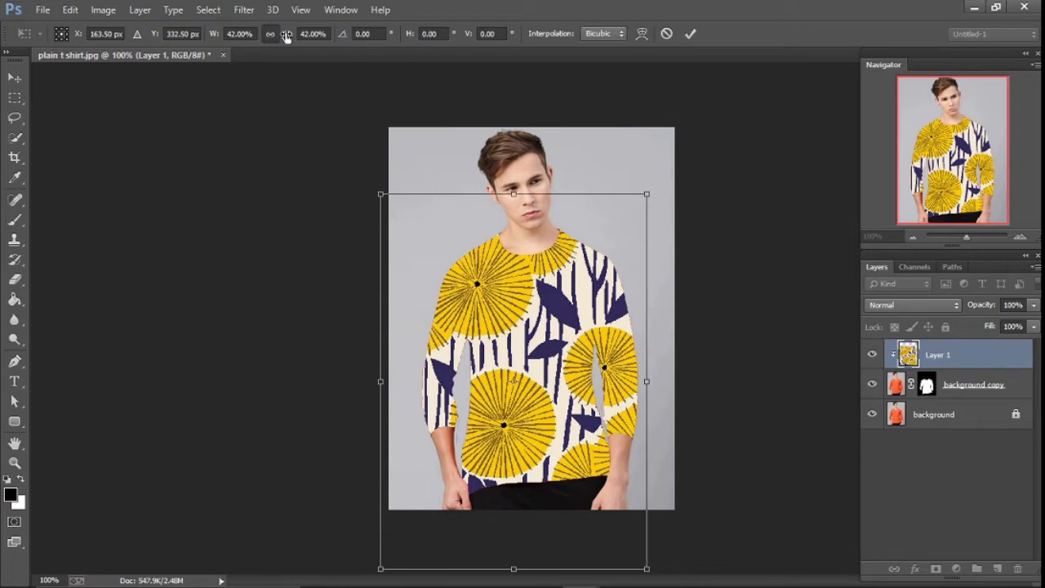
left_click_drag(285, 37, 279, 33)
left_click_drag(543, 318, 560, 321)
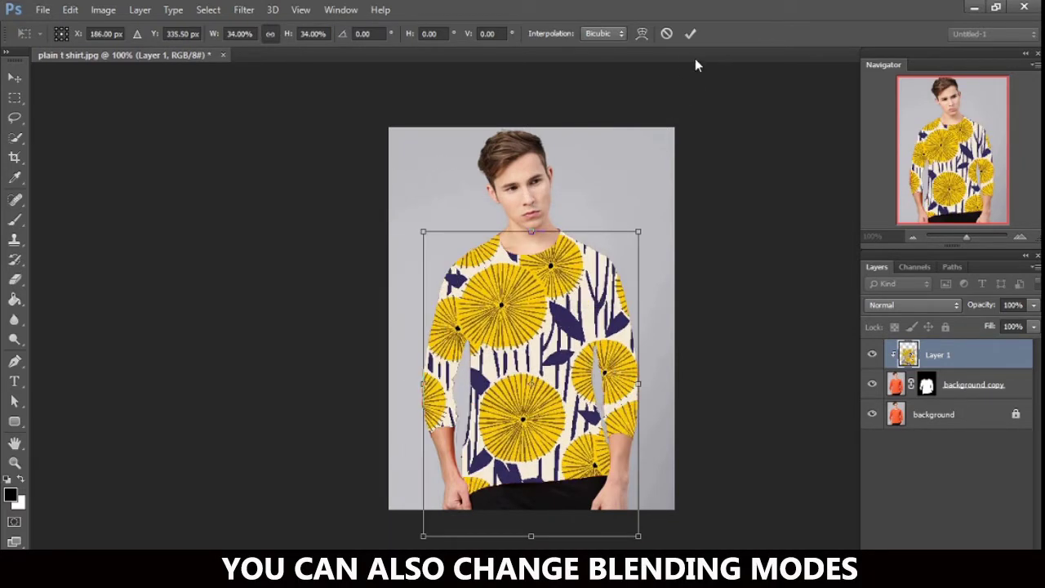
left_click(690, 33)
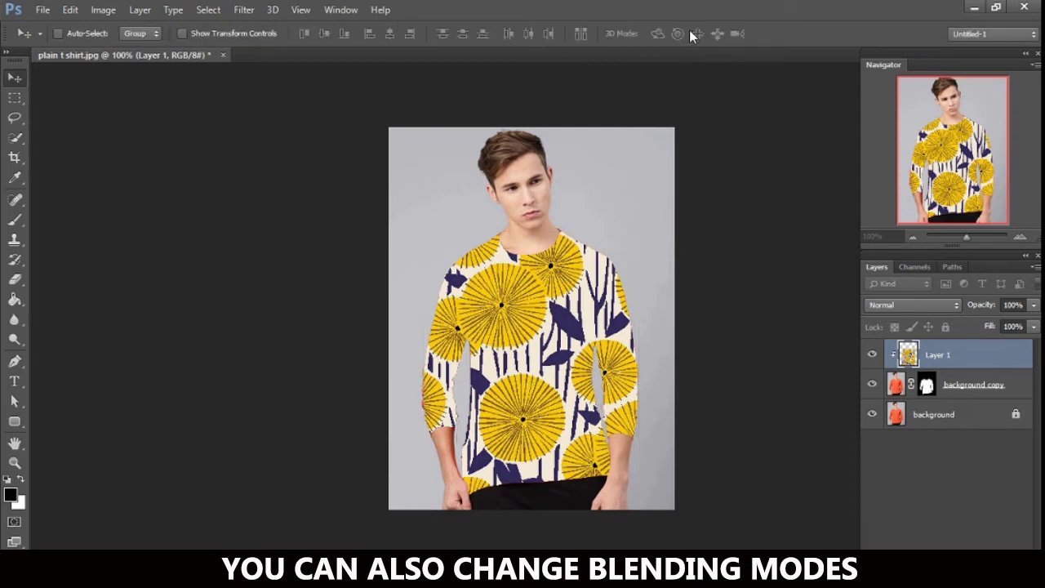
Toggle Layer 1's visibility to compare, leaving the flower pattern hidden
left_click(872, 355)
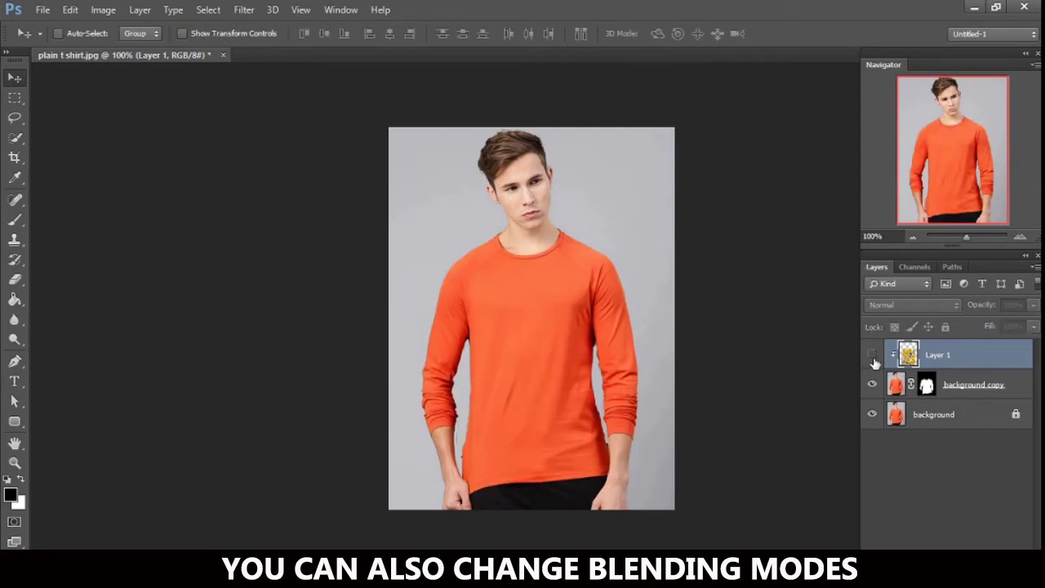
left_click(873, 356)
left_click(873, 356)
left_click(872, 357)
left_click(872, 356)
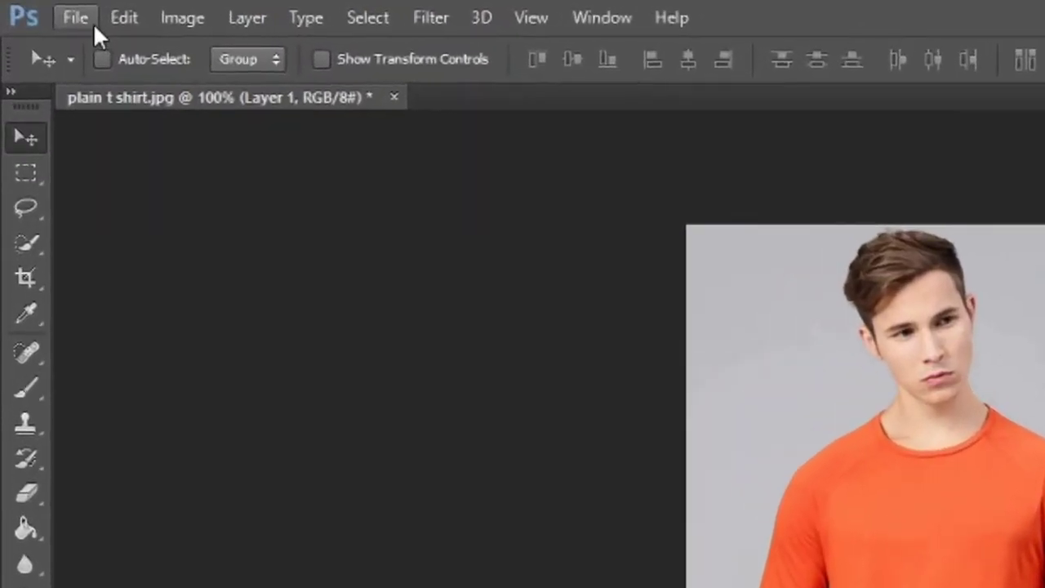
Open t shirt pattern 4 paint and drag the zigzag design onto the shirt photo as Layer 2
left_click(67, 15)
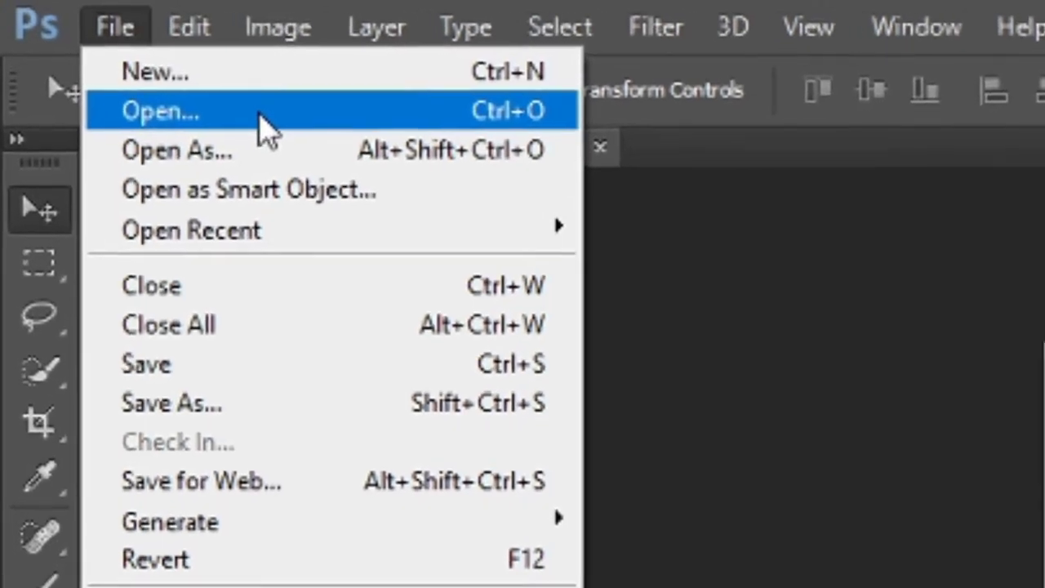
left_click(253, 106)
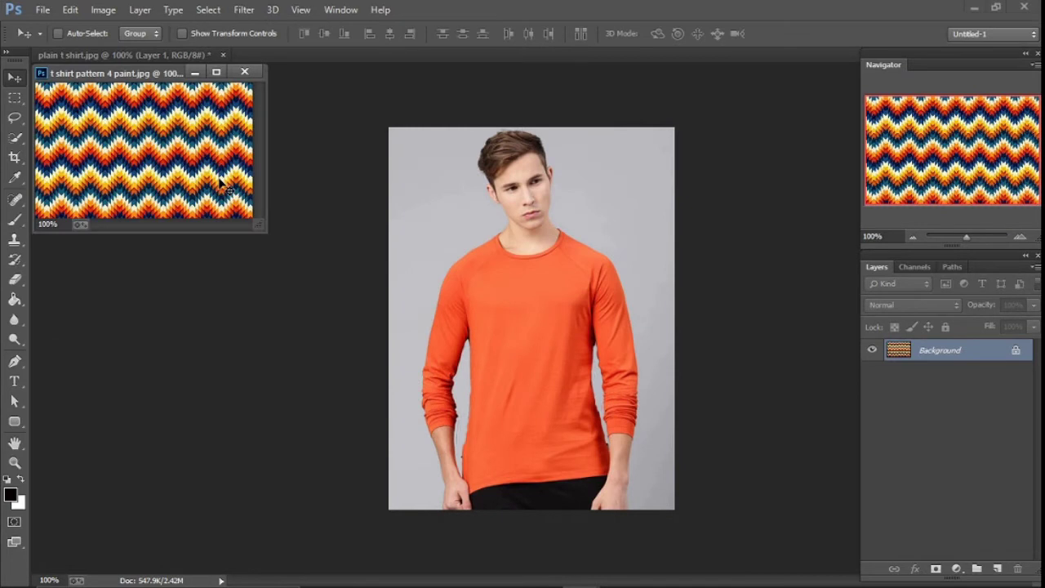
mouse_move(220, 184)
left_mouse_down()
mouse_move(517, 278)
mouse_move(609, 343)
left_mouse_up()
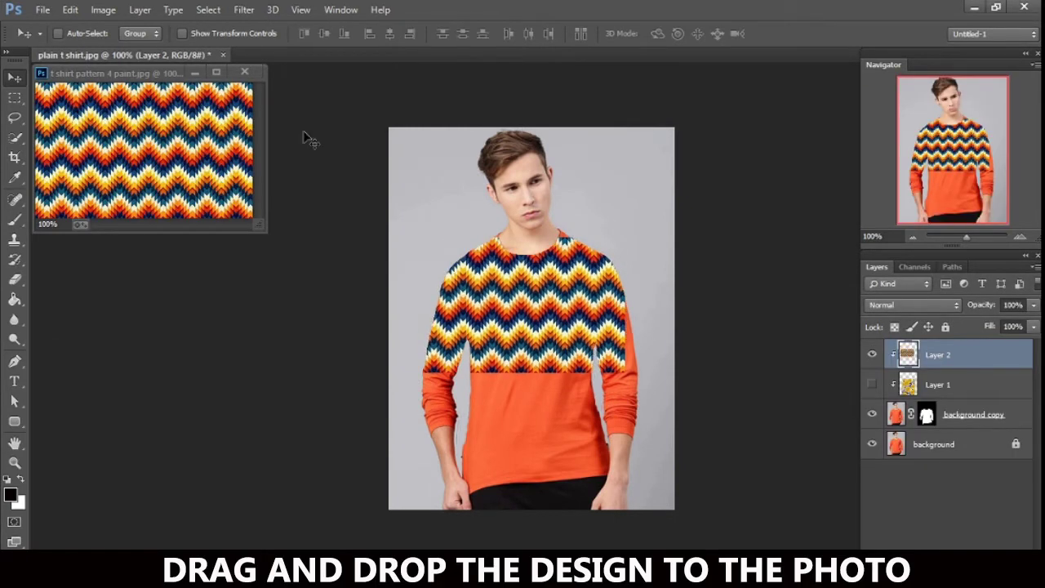
left_click(194, 77)
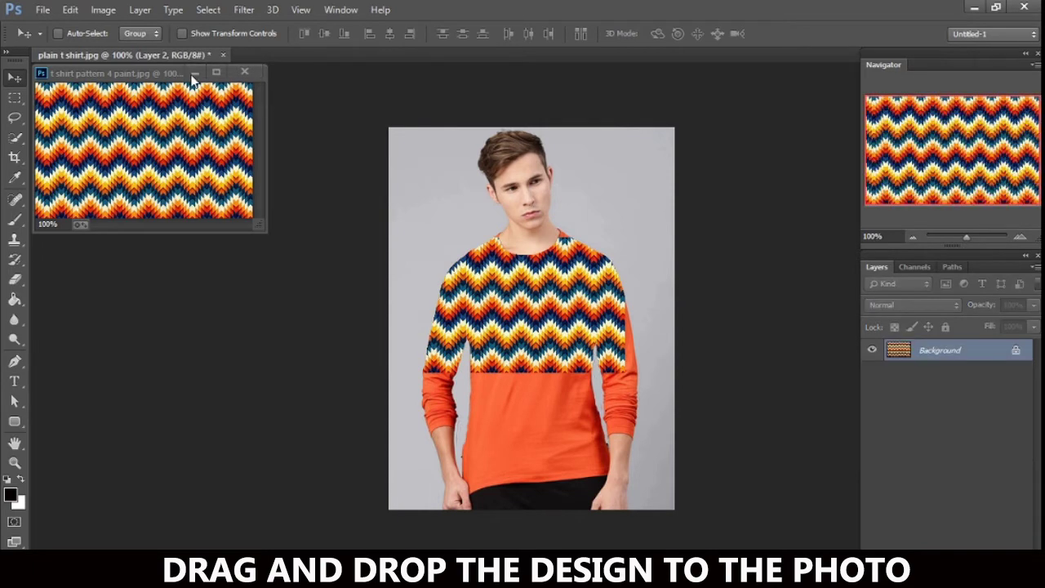
key("ctrl+t")
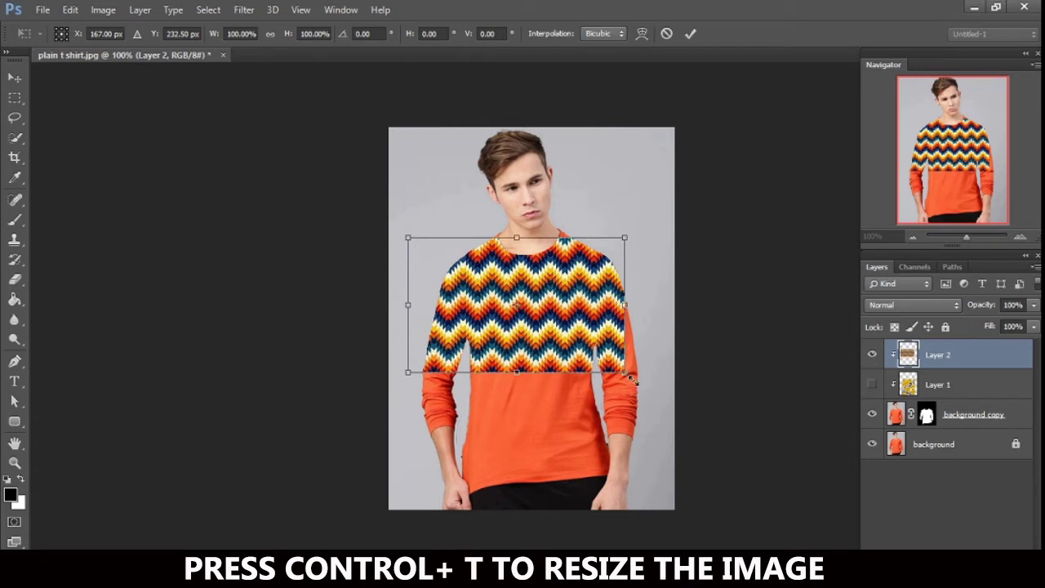
Stretch the zigzag layer to 126% width and 200% height so it covers the whole shirt
left_click_drag(626, 373, 683, 498)
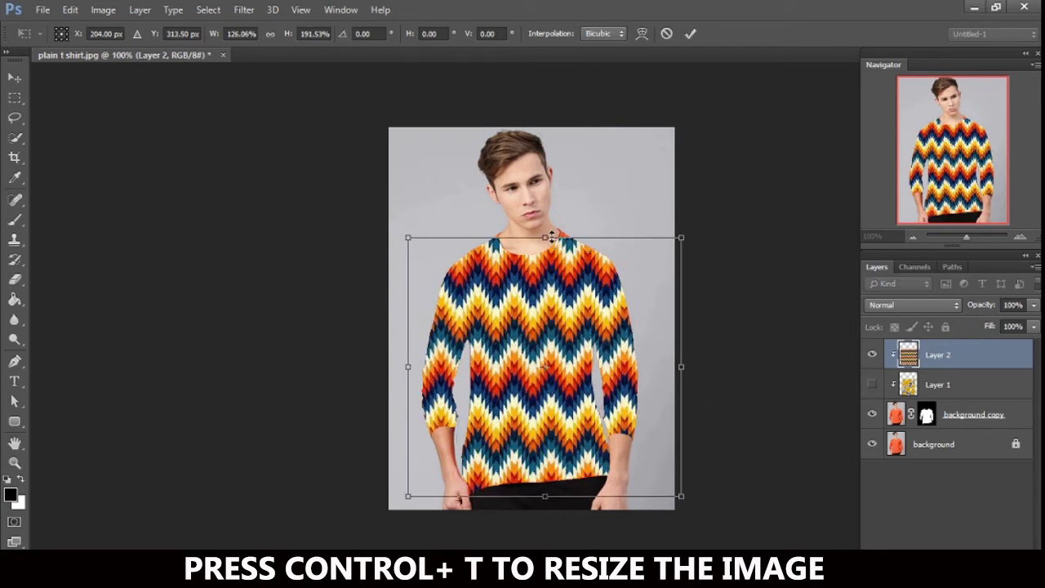
left_click_drag(547, 236, 544, 225)
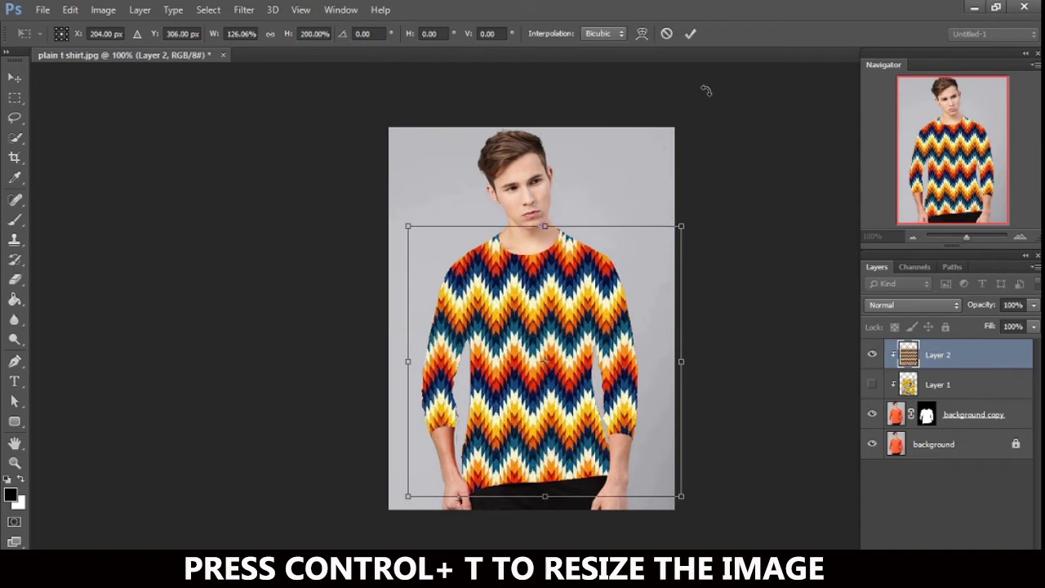
left_click(691, 37)
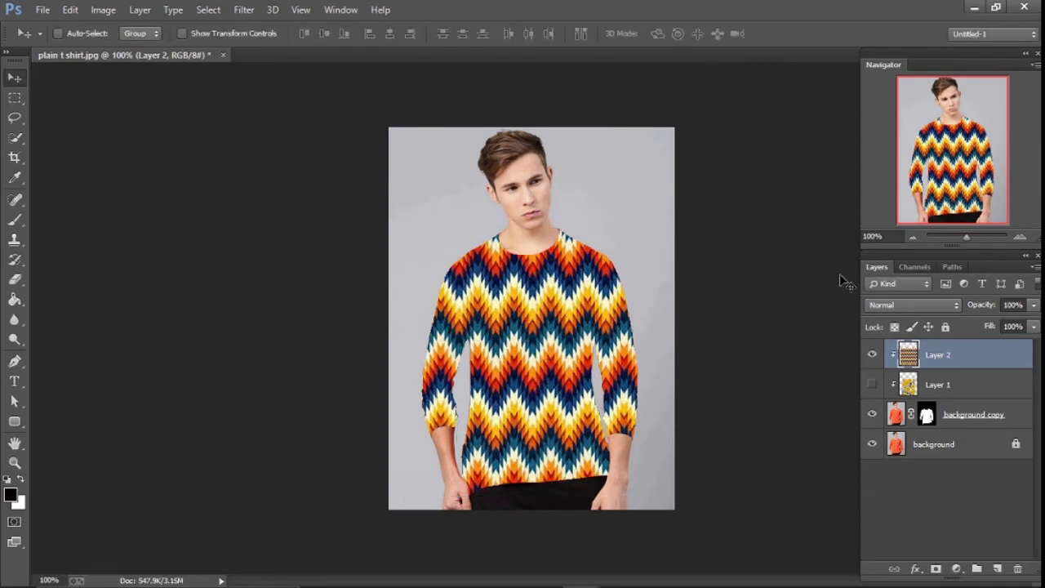
Toggle Layer 2's visibility to compare the zigzag pattern against the plain shirt
left_click(872, 356)
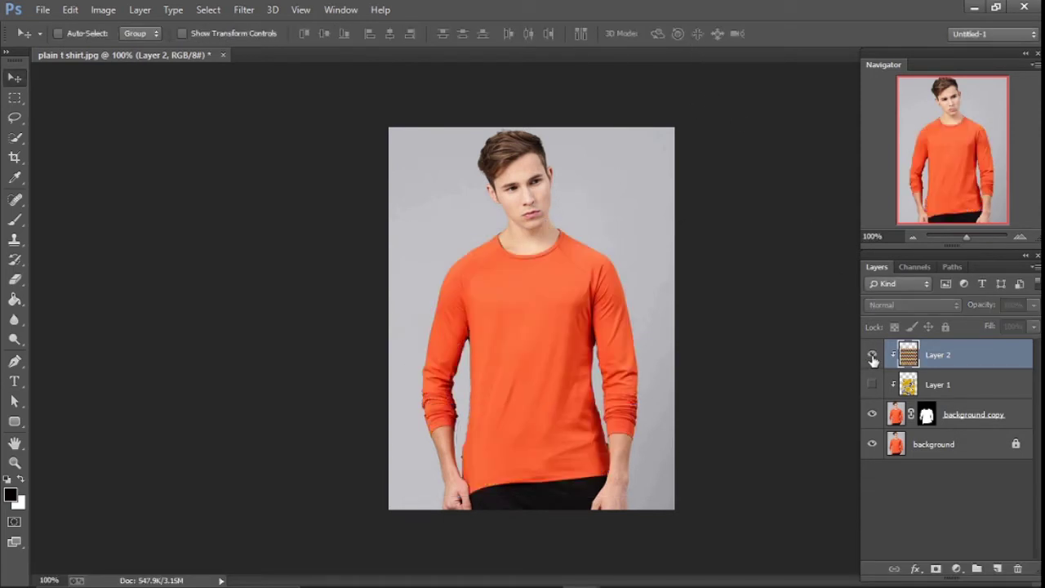
left_click(872, 356)
left_click(873, 356)
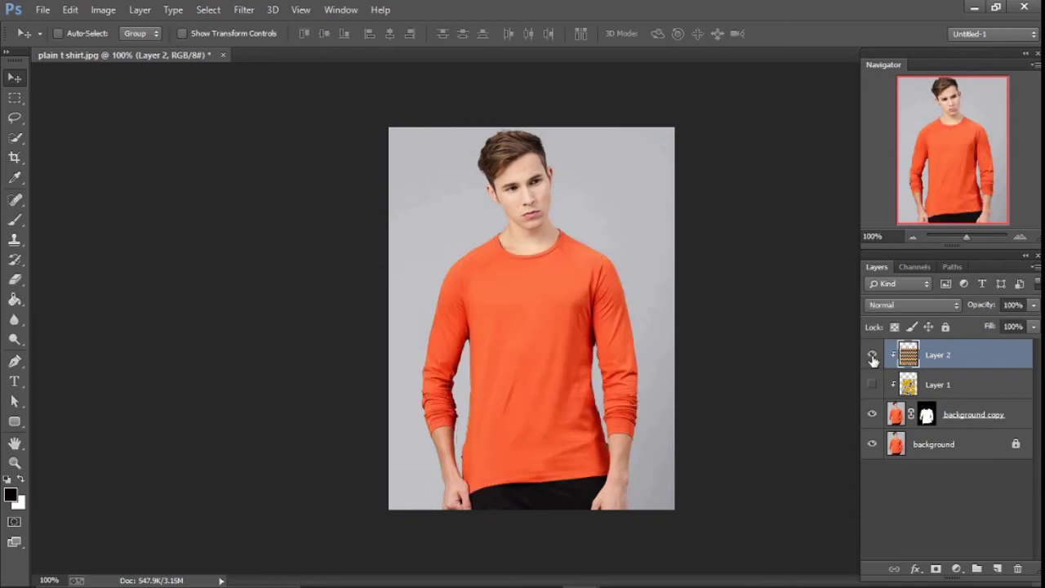
left_click(873, 356)
Preview the zigzag pattern in Dissolve, Darken, Multiply, Linear Burn, Lighten, Lighter Color, Overlay and Vivid Light blend modes
left_click(712, 301)
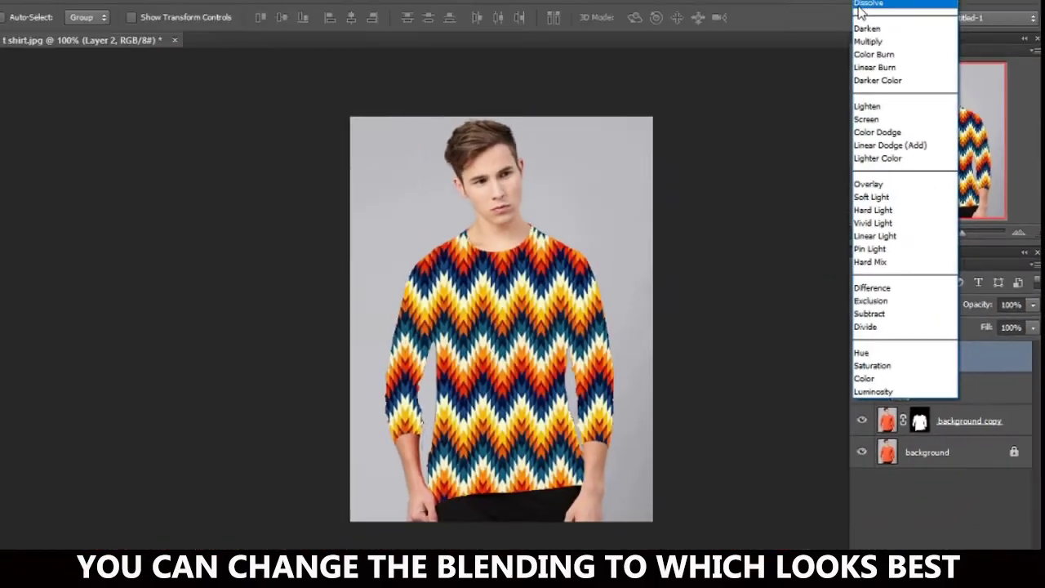
left_click(869, 30)
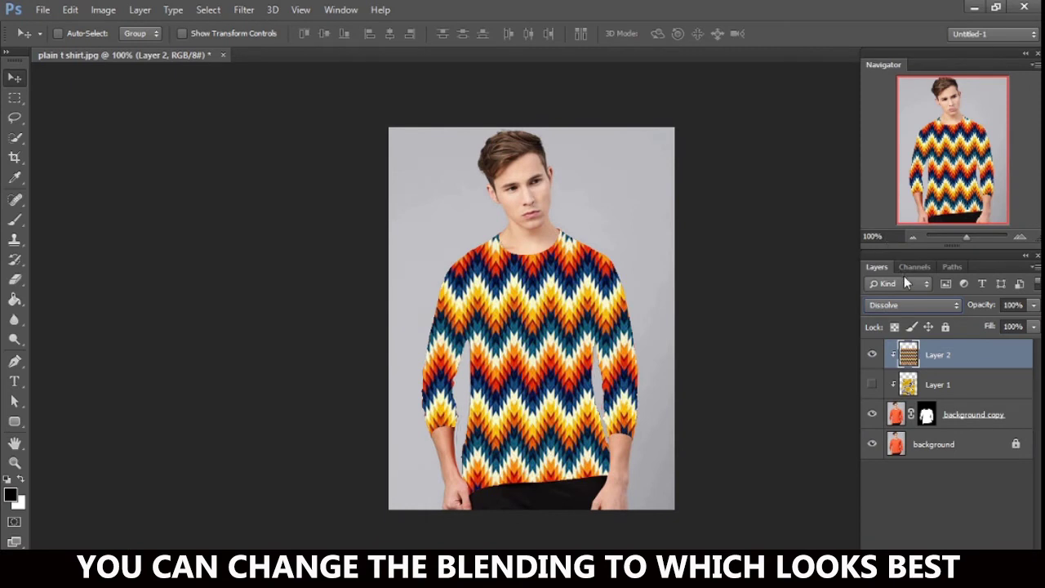
key("shift+plus")
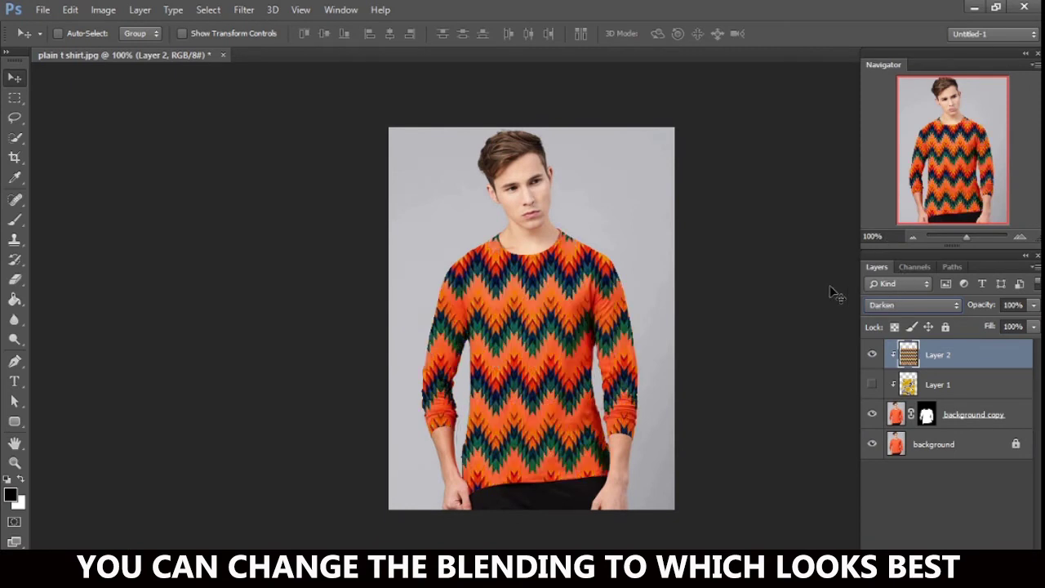
key("shift+plus")
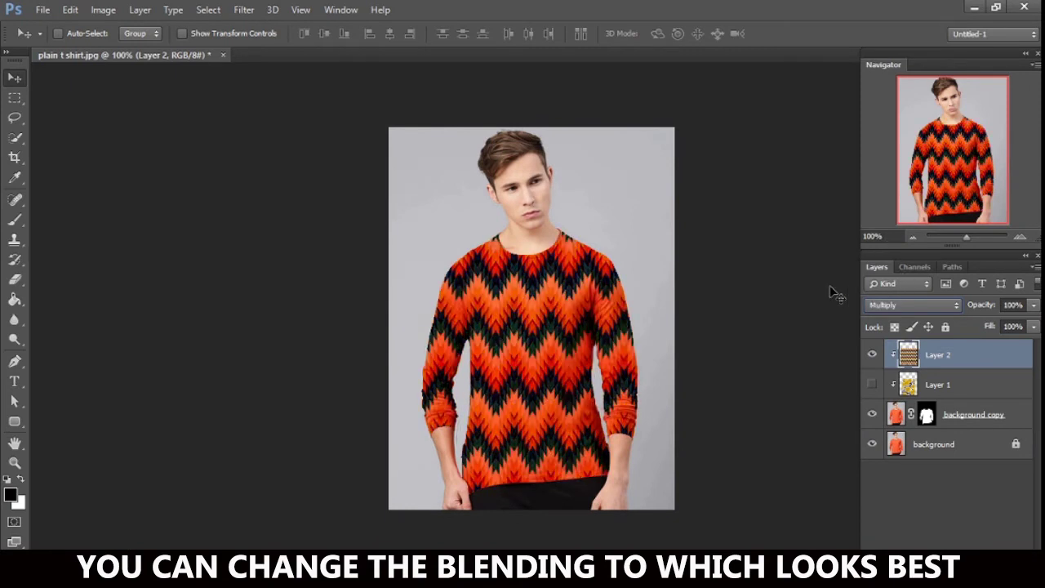
key("shift+plus")
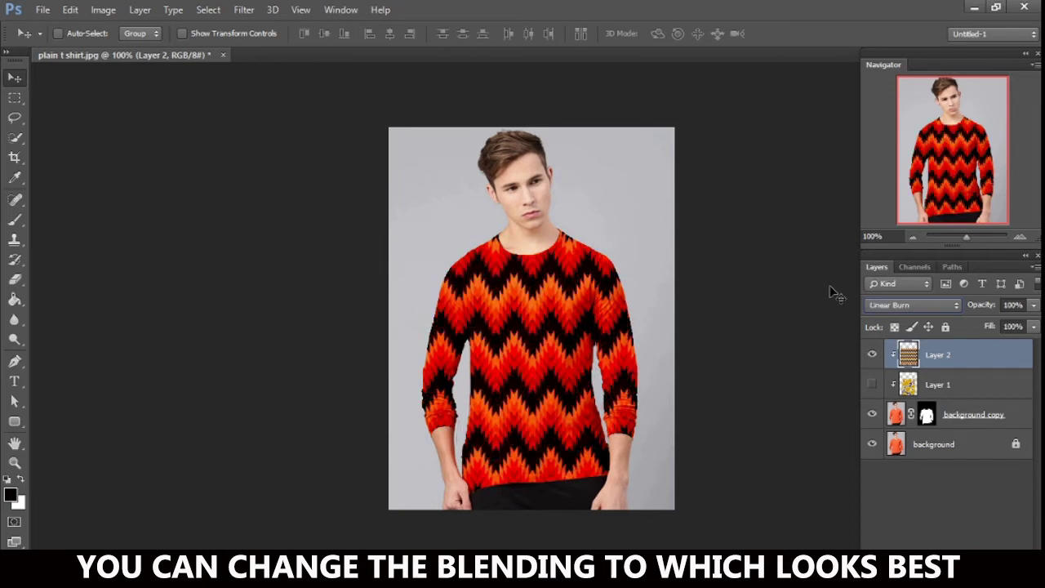
key("shift+plus")
key("shift+plus")
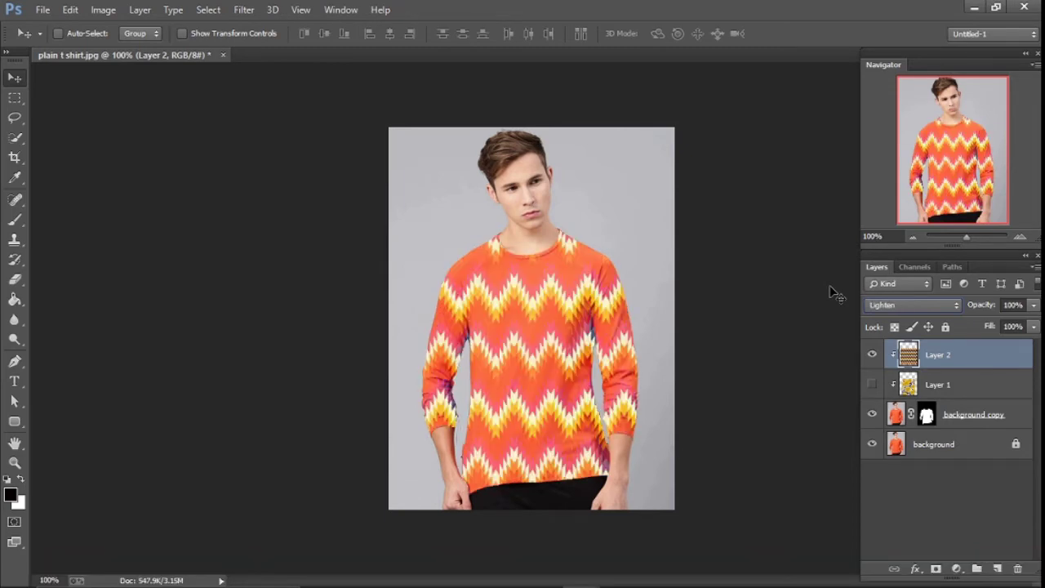
key("shift+plus")
key("shift+plus")
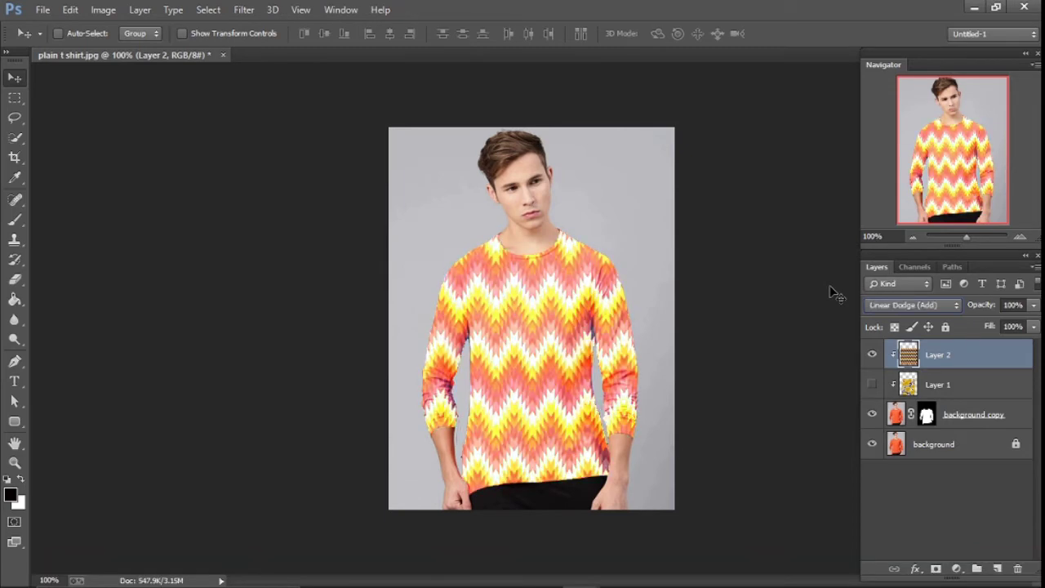
key("shift+plus")
key("shift+plus")
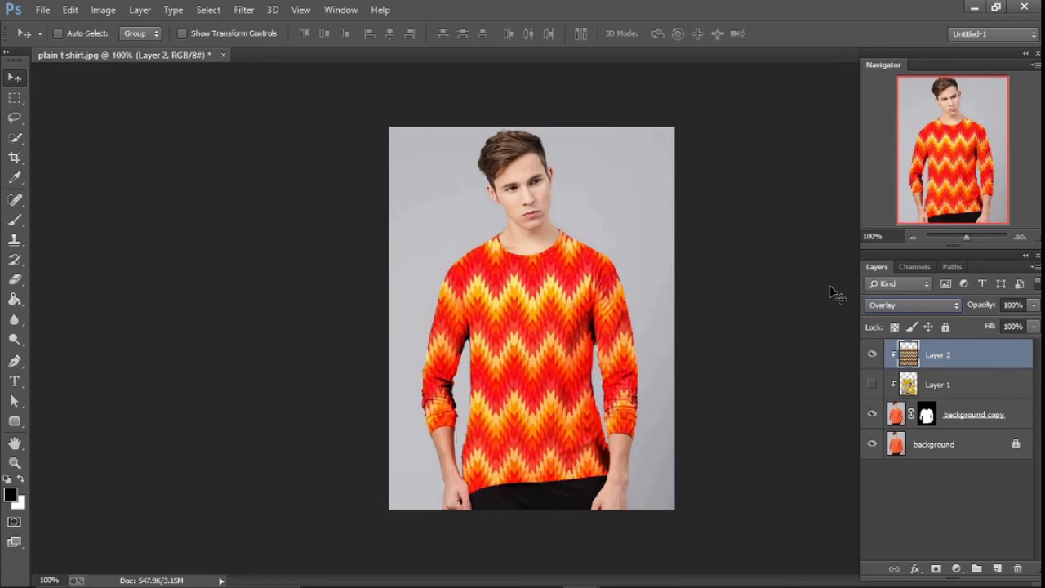
key("shift+plus")
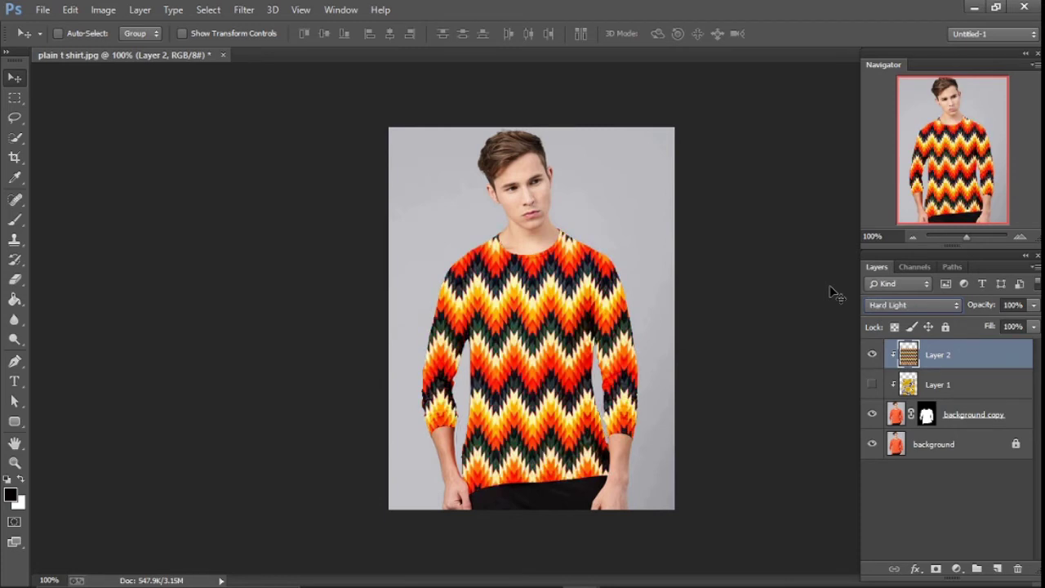
key("shift+plus")
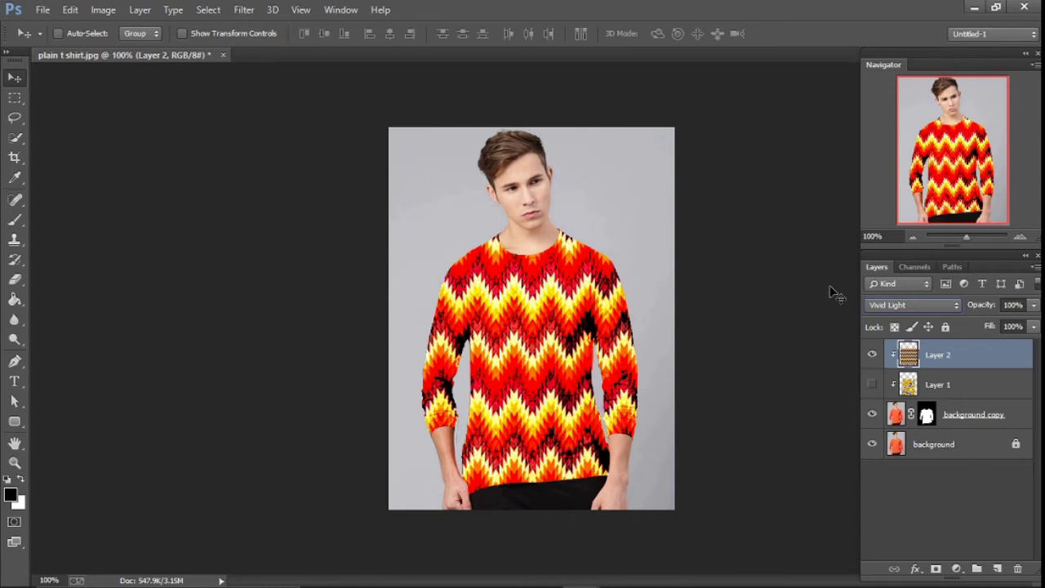
Return the zigzag pattern to Normal blending and hide Layer 2
left_click(874, 309)
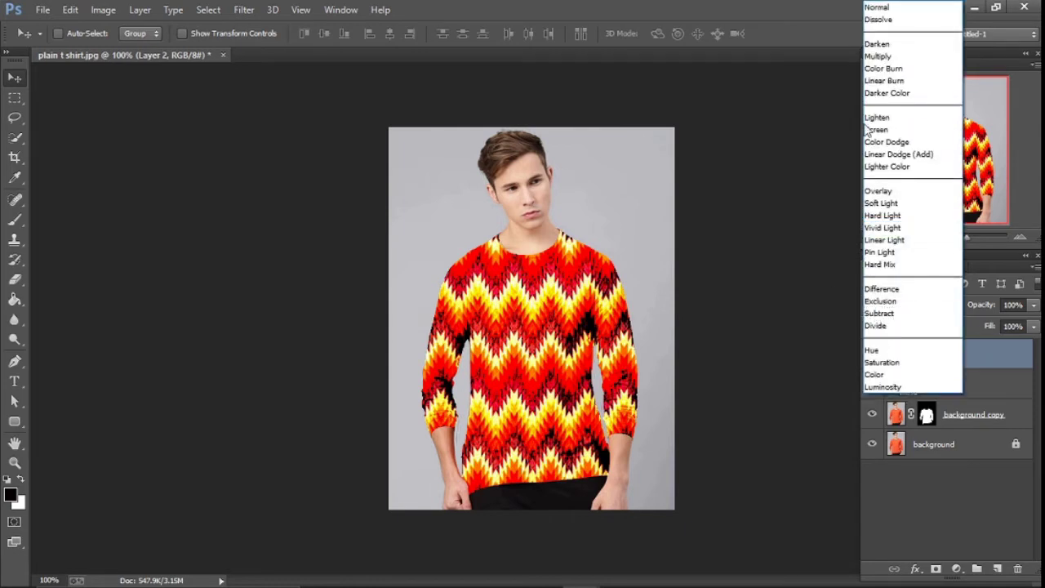
left_click(890, 9)
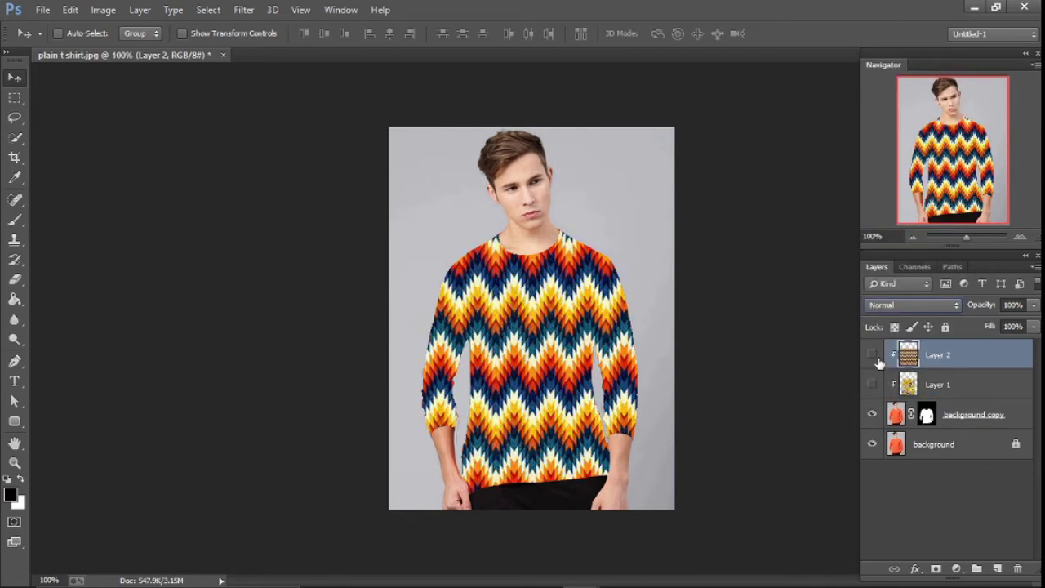
left_click(874, 357)
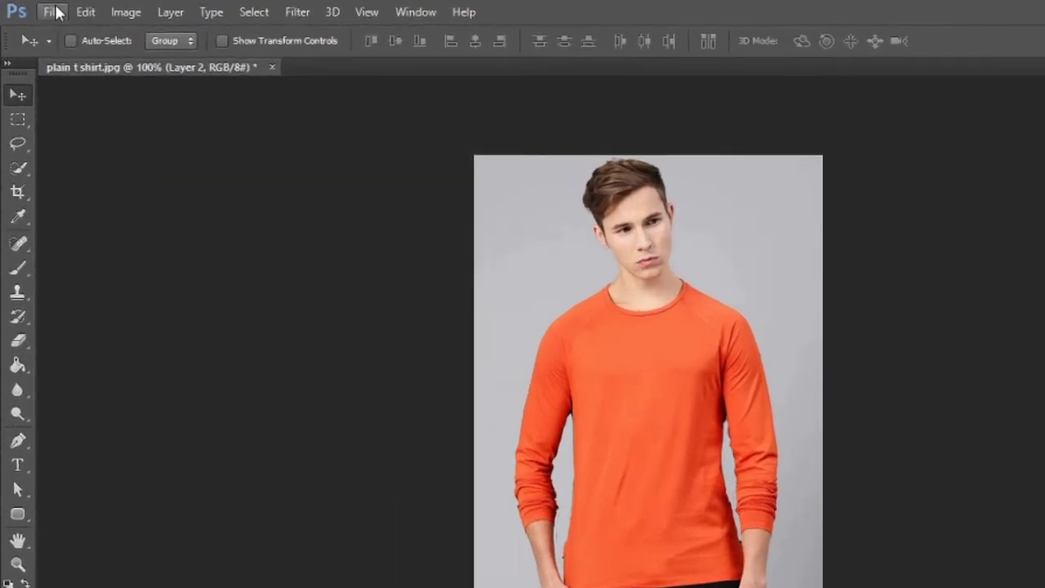
Bring pattern 2 paint.jpg into the shirt document as Layer 3, clipped to the shirt
left_click(44, 10)
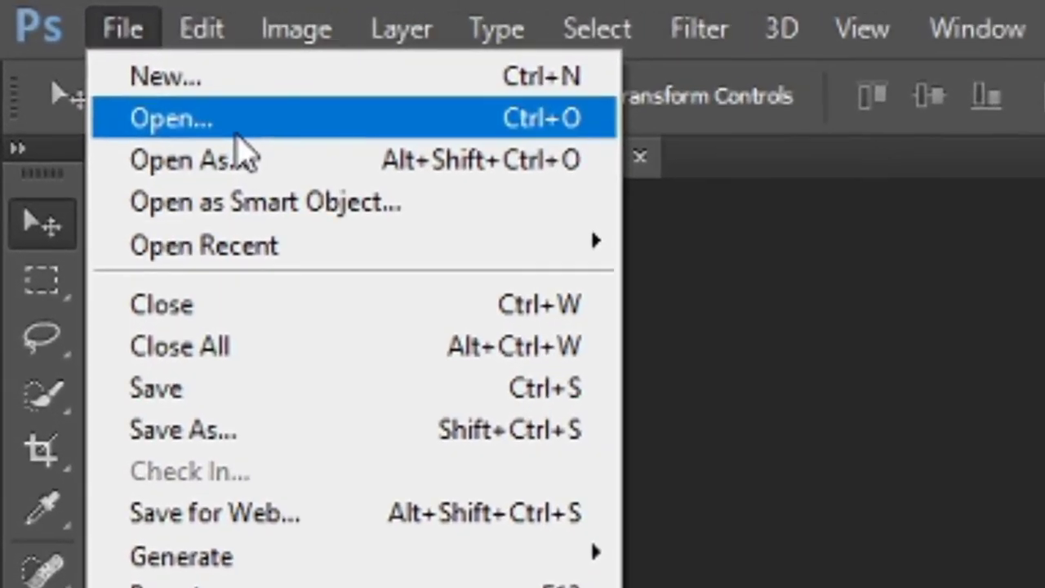
left_click(240, 135)
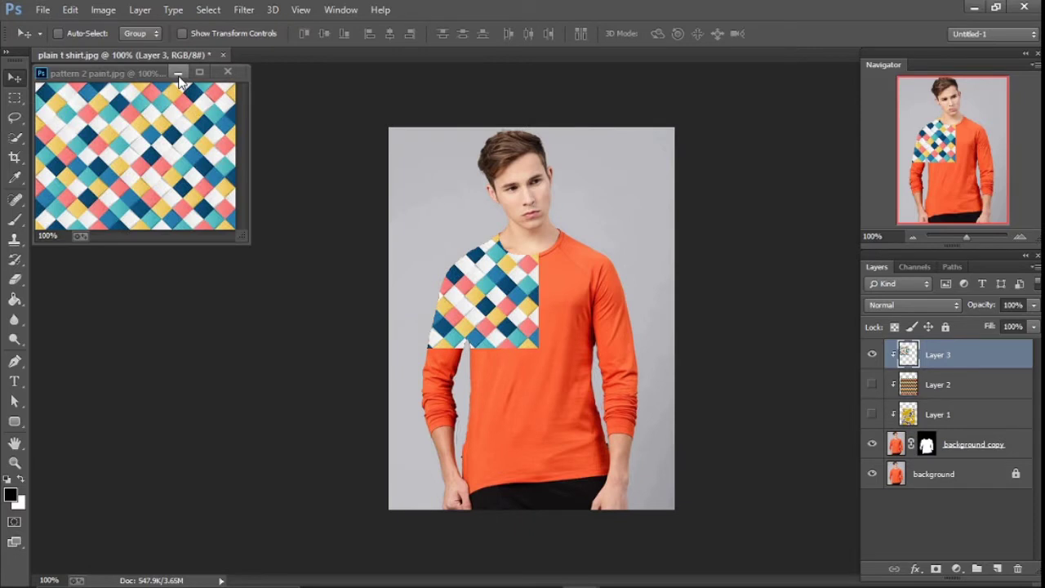
left_click(178, 73)
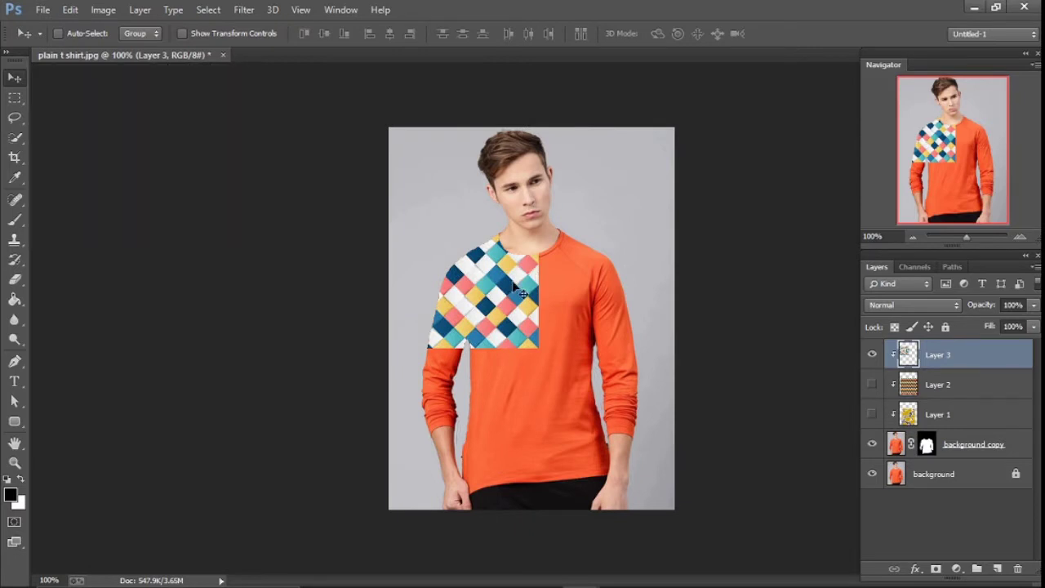
Enlarge the diamond pattern with Free Transform to cover the whole shirt, sleeves included
key("ctrl+t")
mouse_move(538, 348)
left_mouse_down()
mouse_move(690, 489)
mouse_move(691, 509)
left_mouse_up()
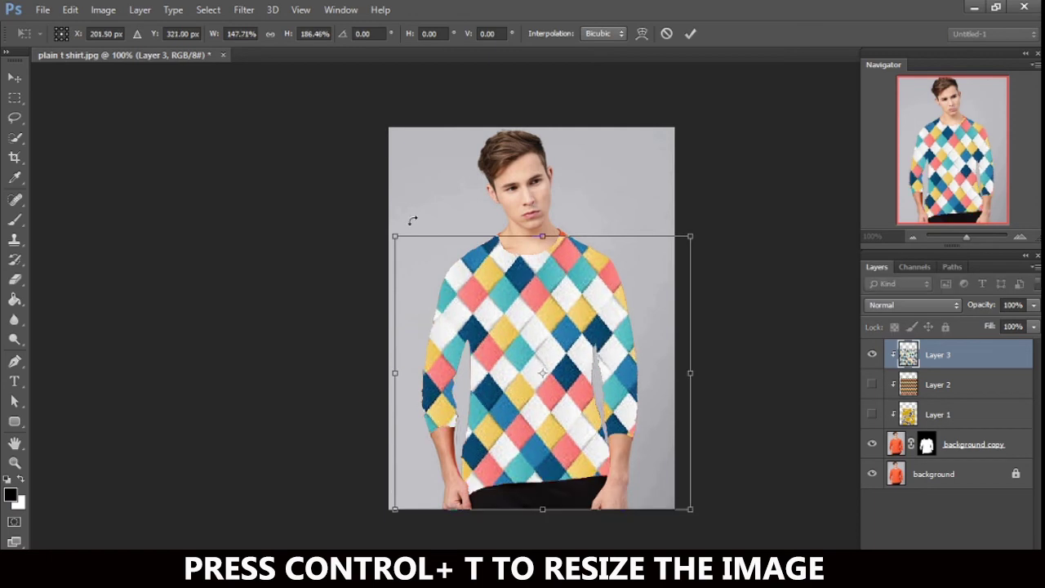
left_click_drag(396, 232, 377, 196)
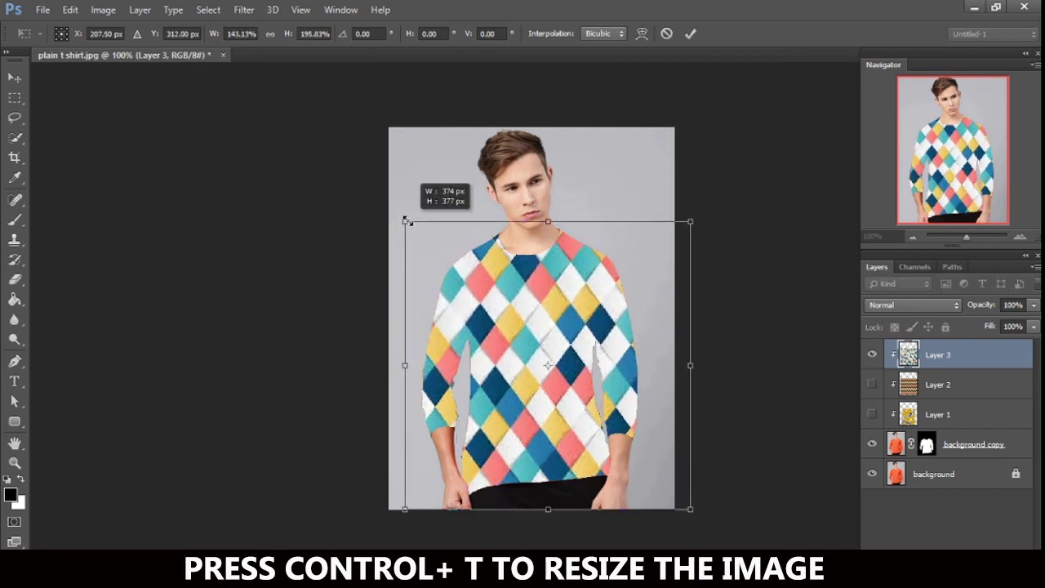
left_click_drag(377, 196, 406, 223)
left_click(690, 34)
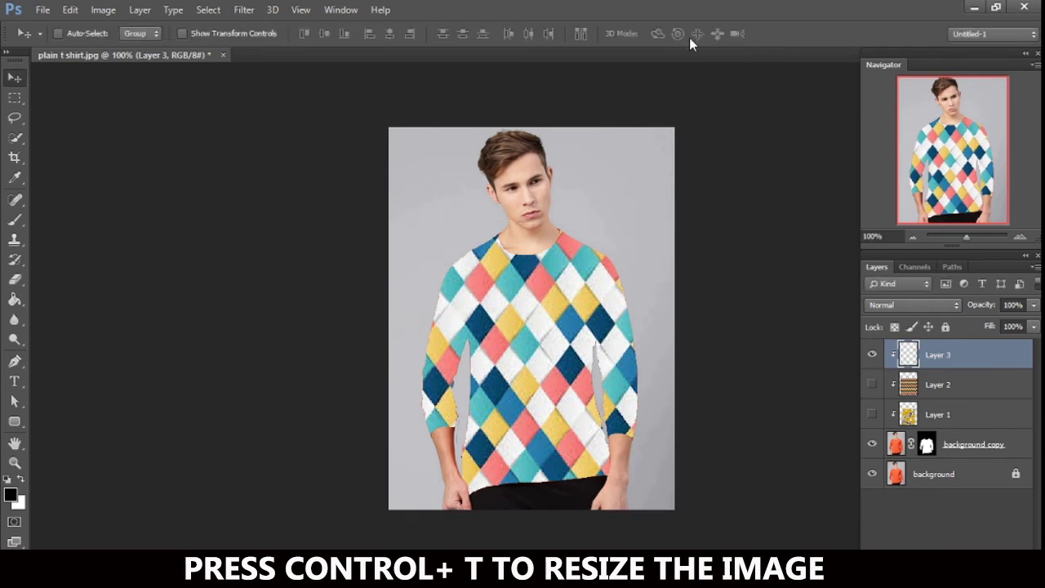
Toggle Layer 3, Layer 2 and Layer 1 to compare diamond, zigzag and flower patterns, ending with all visible
left_click(872, 356)
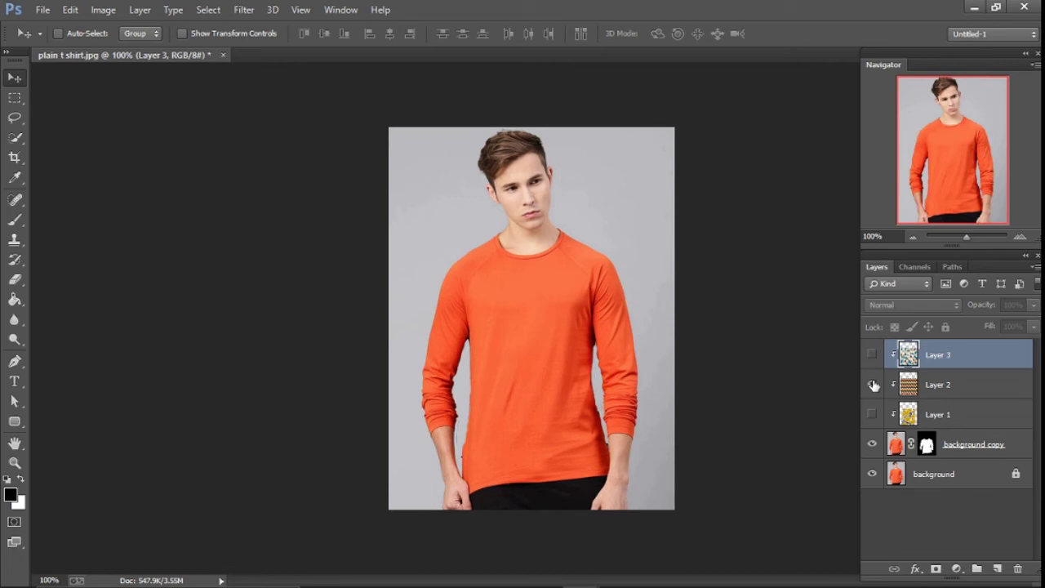
left_click(873, 385)
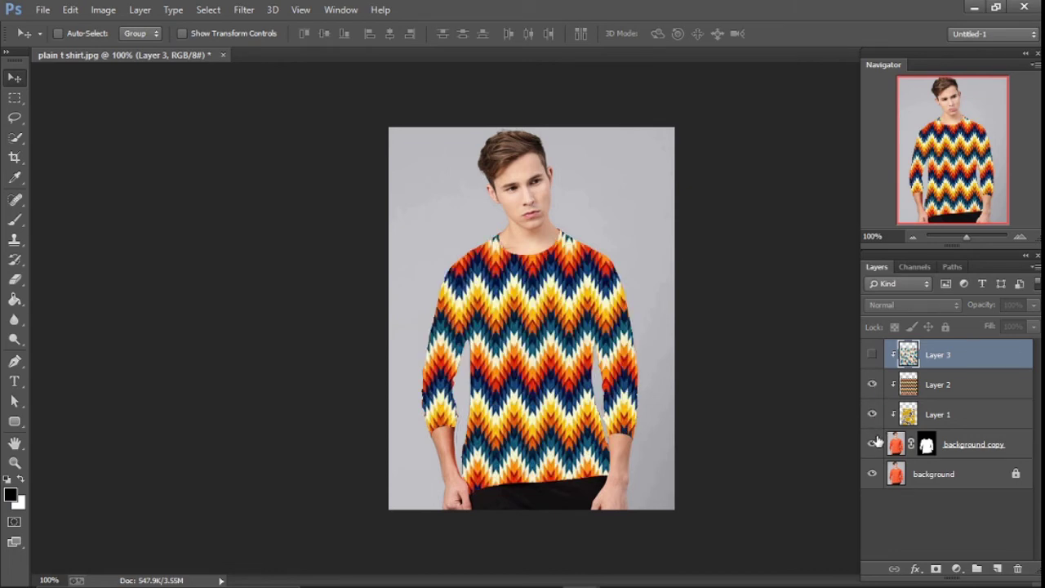
left_click(871, 394)
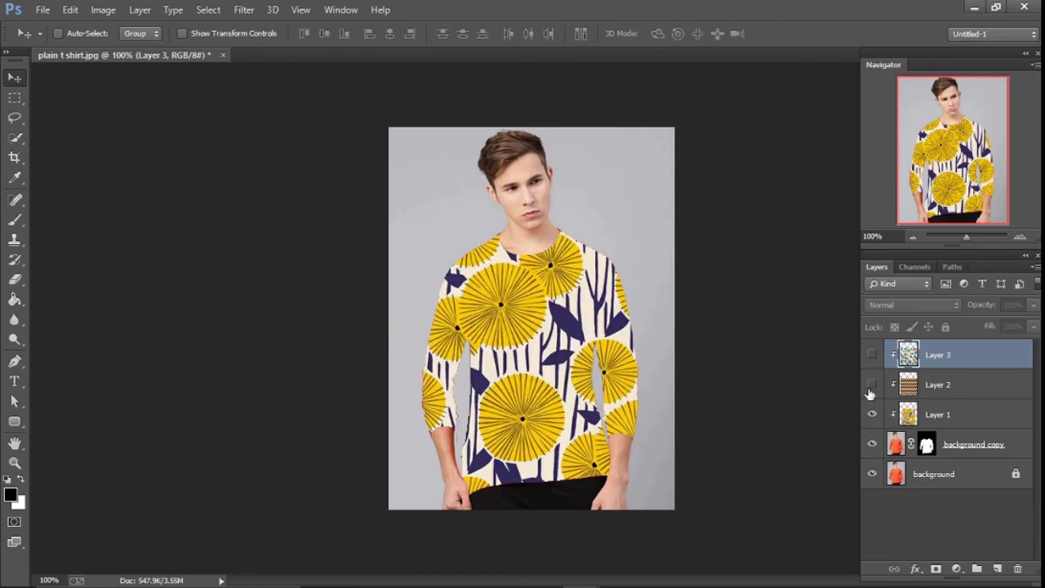
left_click(872, 385)
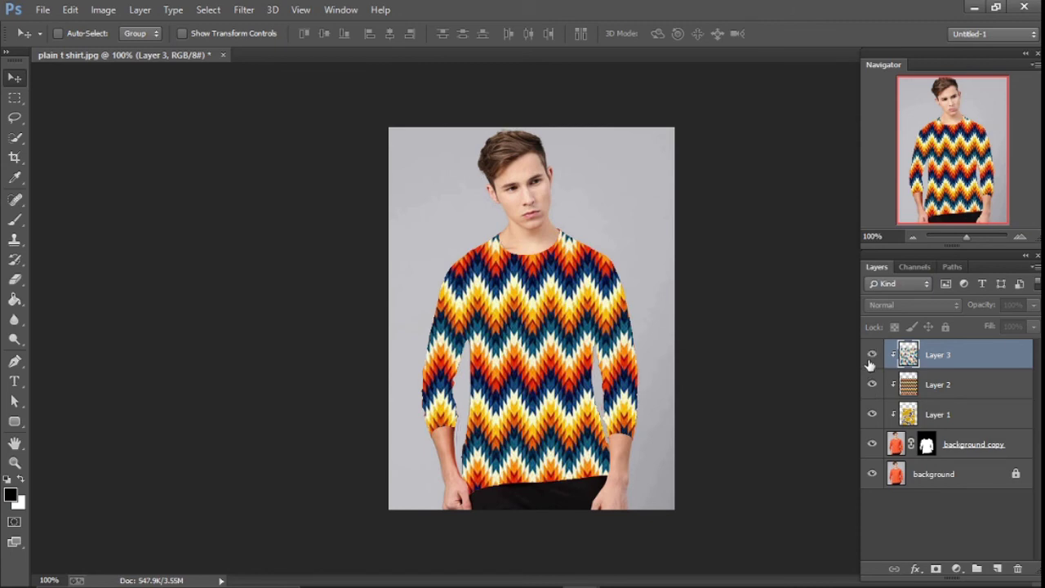
left_click(871, 357)
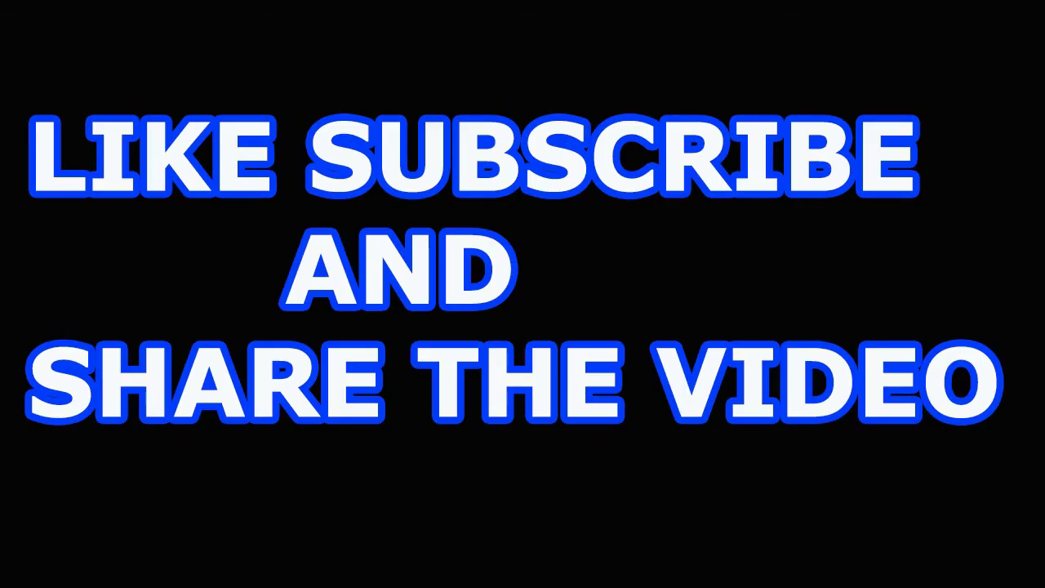